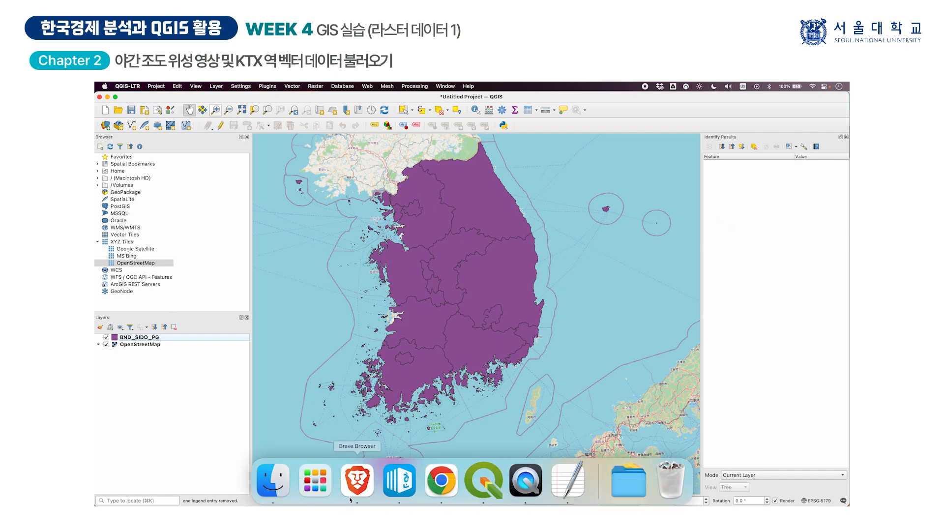
# Switch to Finder and add F18_2013_v4c_web_stable_lights.tif from the data/night_light_2013 folder to the QGIS project
pyautogui.click(275, 475)
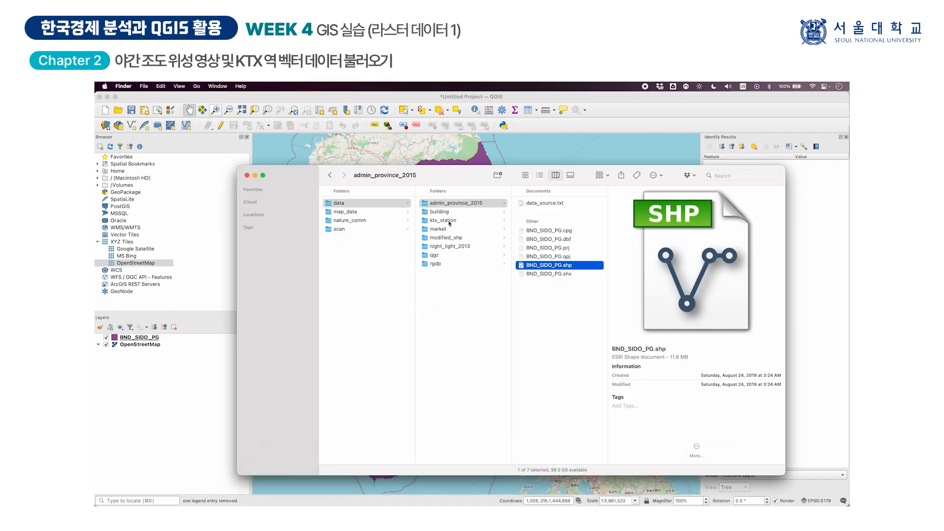
pyautogui.click(451, 246)
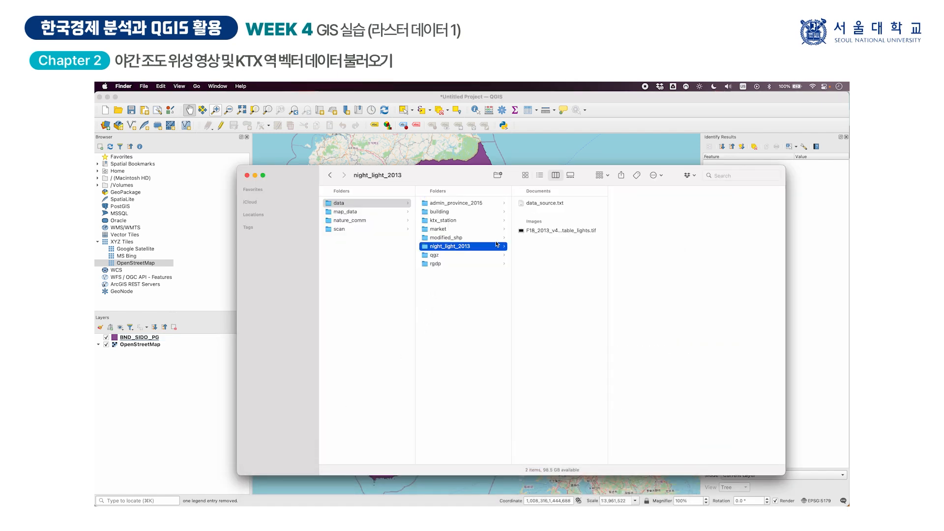
pyautogui.click(539, 234)
pyautogui.moveTo(539, 234); pyautogui.dragTo(166, 412)
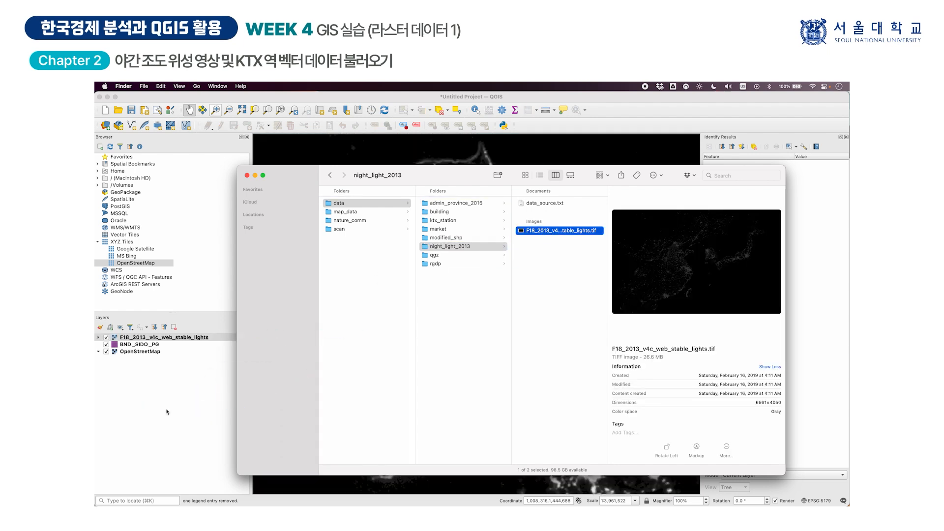
pyautogui.click(420, 100)
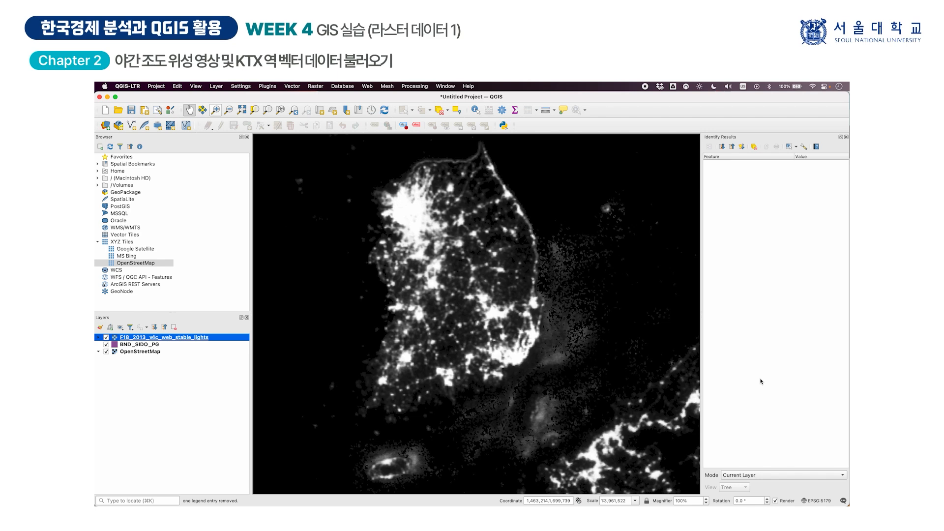
# Change the BND_SIDO_PG layer's symbology to the outline red preset
pyautogui.click(135, 346)
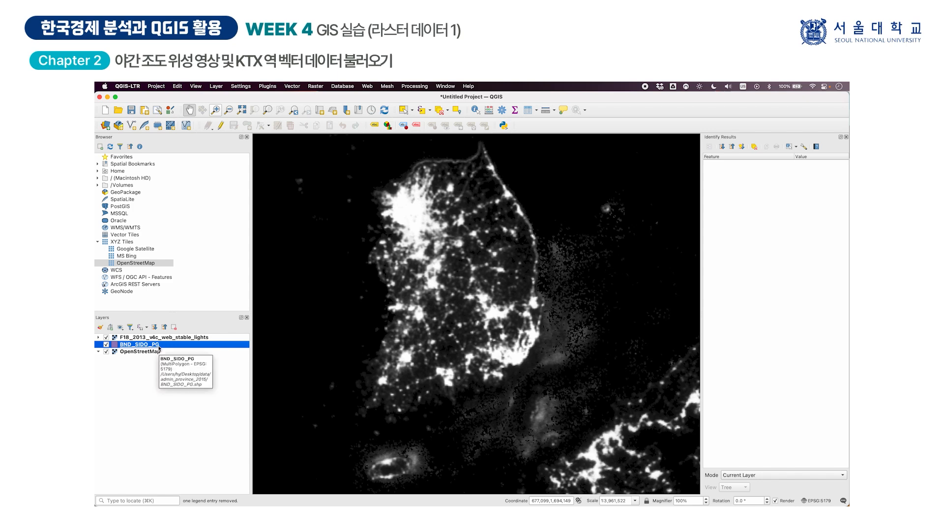
pyautogui.moveTo(162, 346)
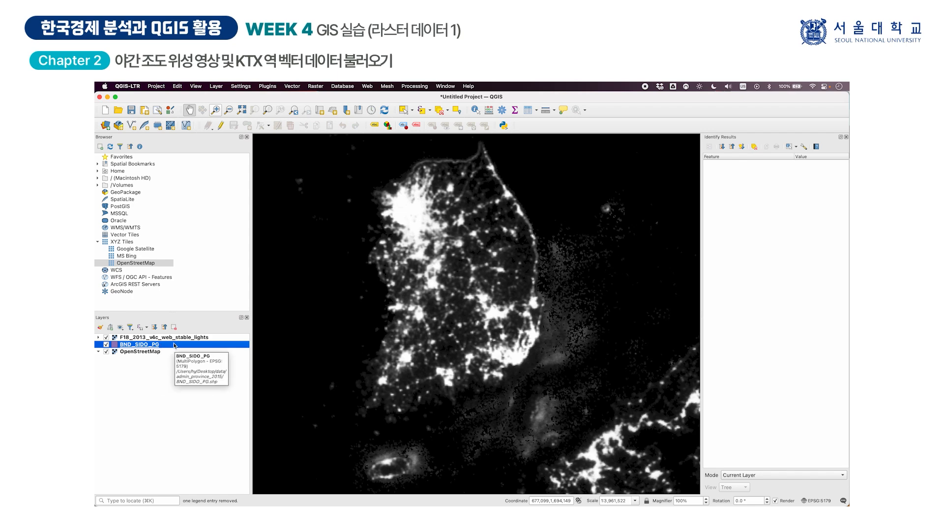
pyautogui.rightClick(175, 346)
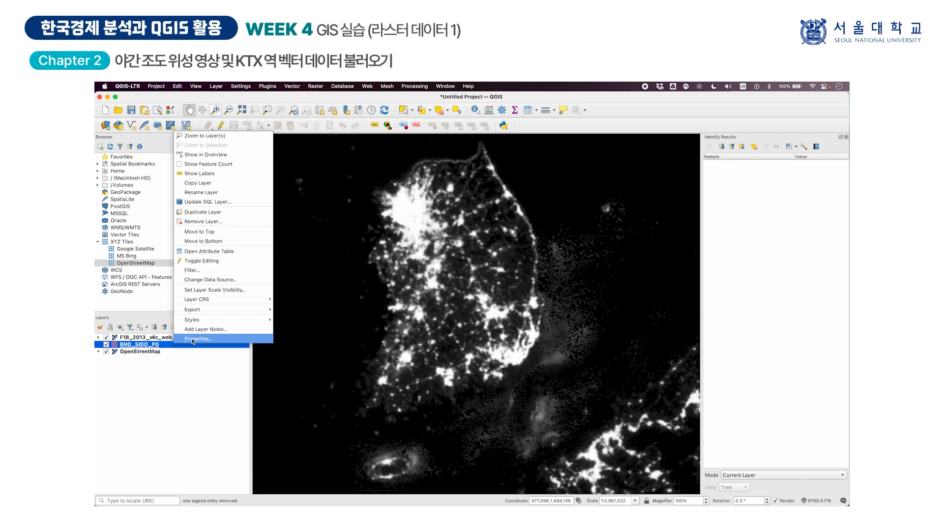
pyautogui.click(218, 339)
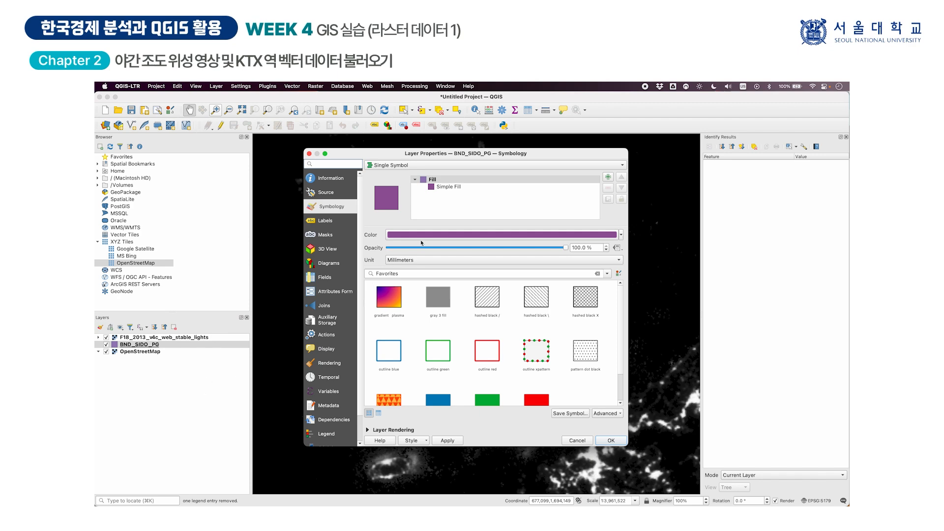
pyautogui.click(330, 178)
pyautogui.click(332, 197)
pyautogui.click(333, 209)
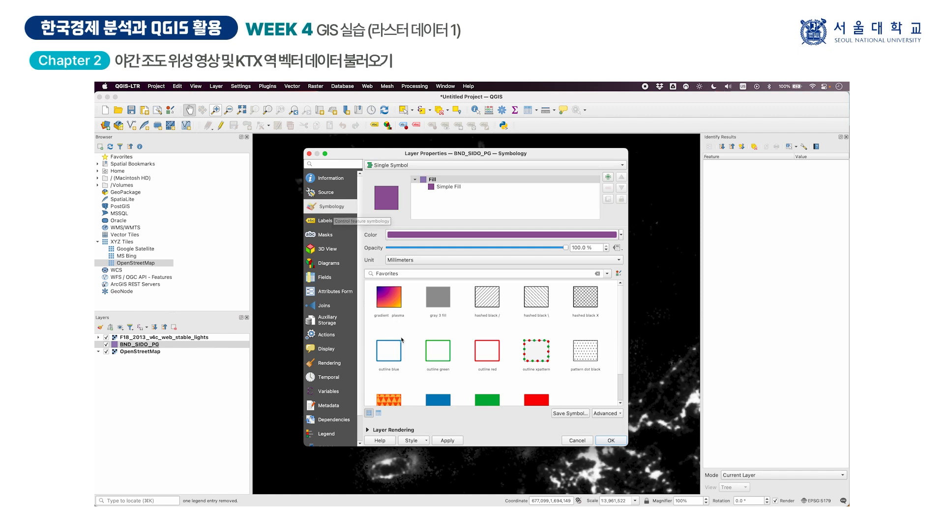
pyautogui.click(393, 353)
pyautogui.click(435, 353)
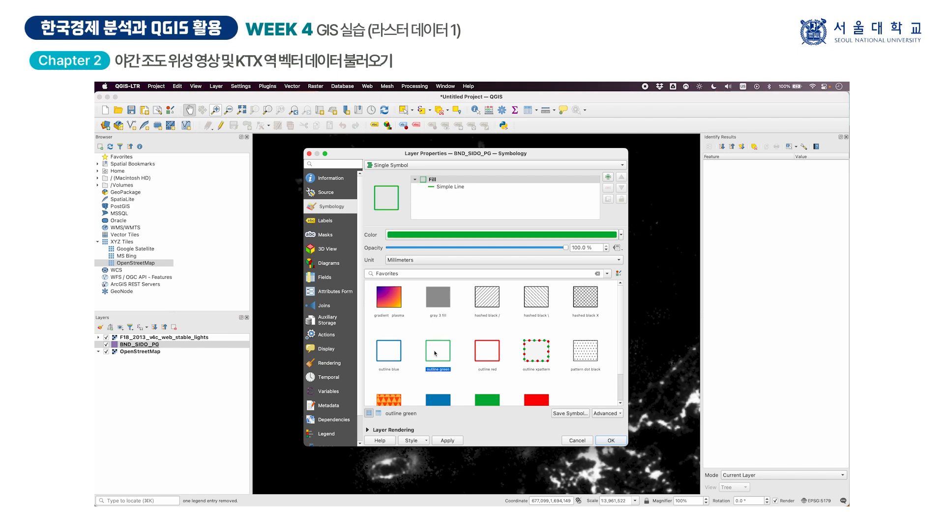
pyautogui.click(485, 355)
pyautogui.click(610, 440)
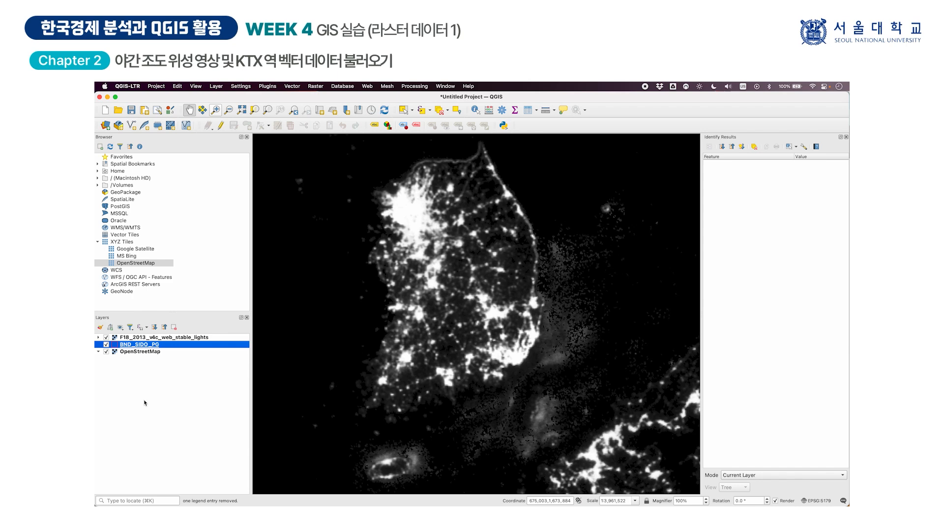
# Hide the OpenStreetMap layer and move BND_SIDO_PG above the visible F18_2013_v4c_web_stable_lights raster in the layer order
pyautogui.click(106, 337)
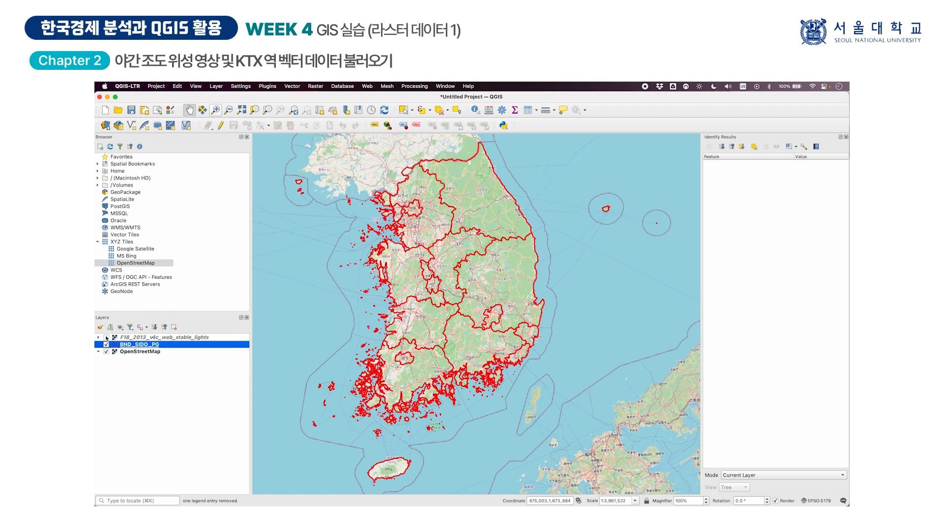
pyautogui.click(107, 352)
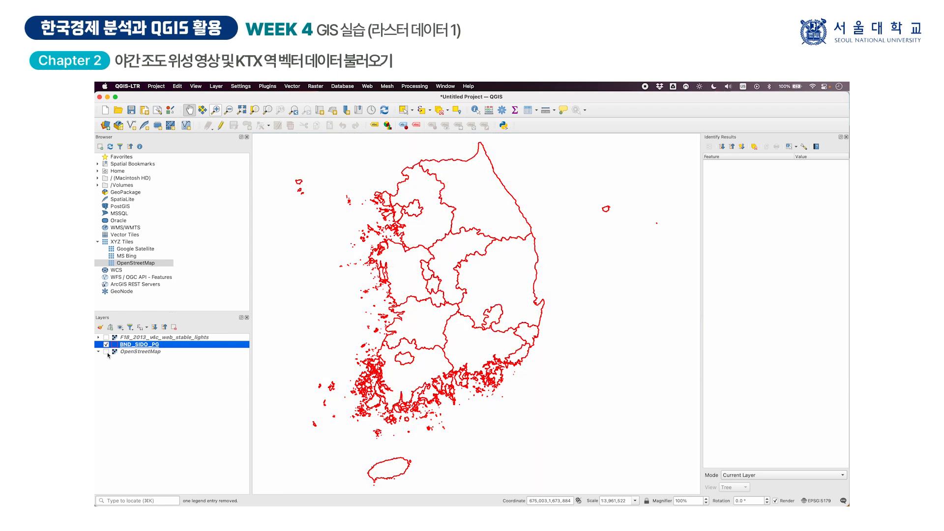
pyautogui.moveTo(140, 344); pyautogui.dragTo(141, 335)
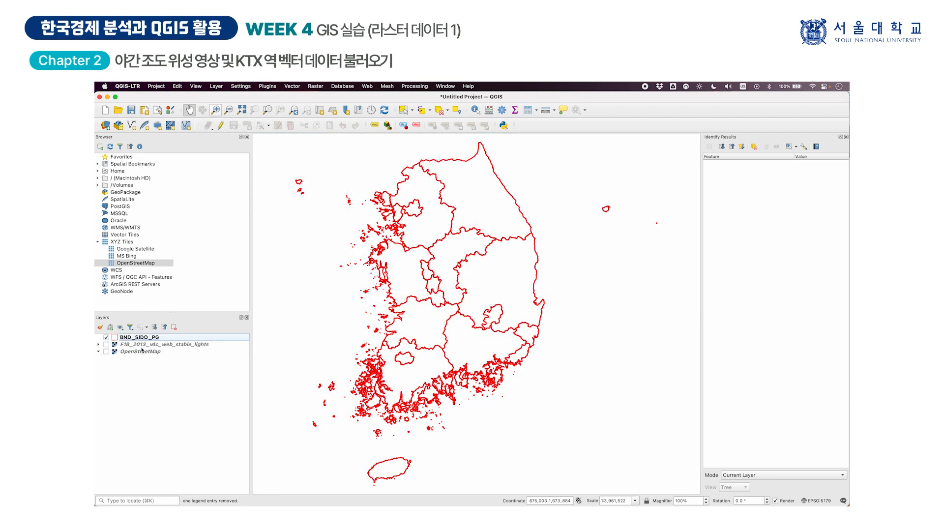
pyautogui.click(107, 345)
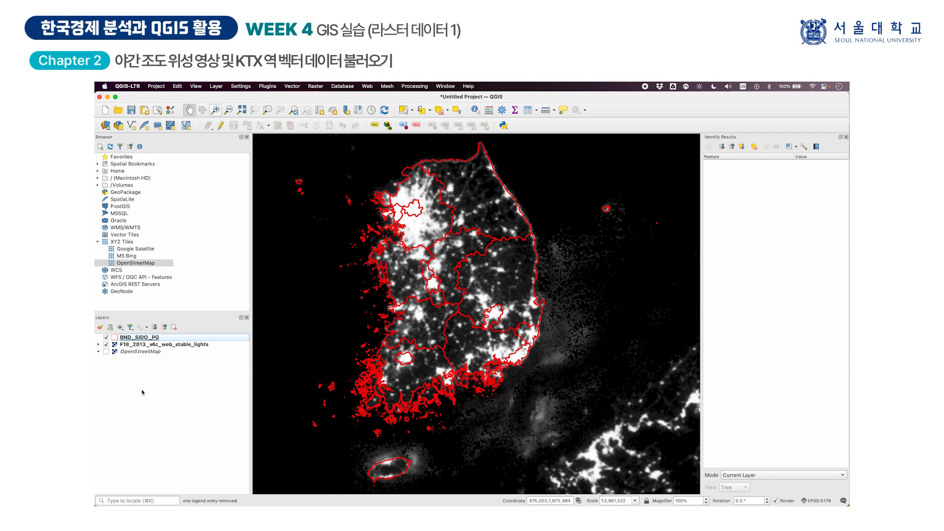
# Identify a bright pixel east of Seoul on the night-light raster and inspect its Band 1 value and derived coordinates
pyautogui.click(138, 345)
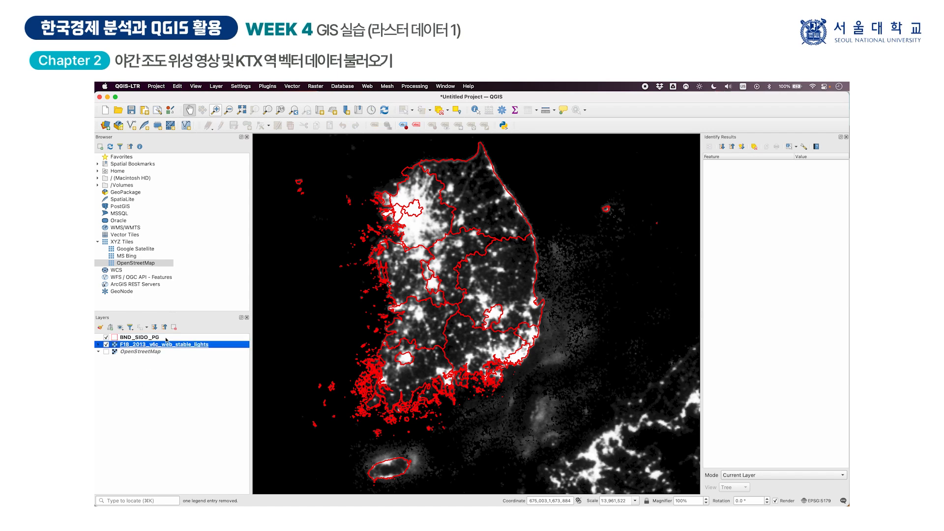
pyautogui.click(475, 111)
pyautogui.scroll(5, 437, 213)
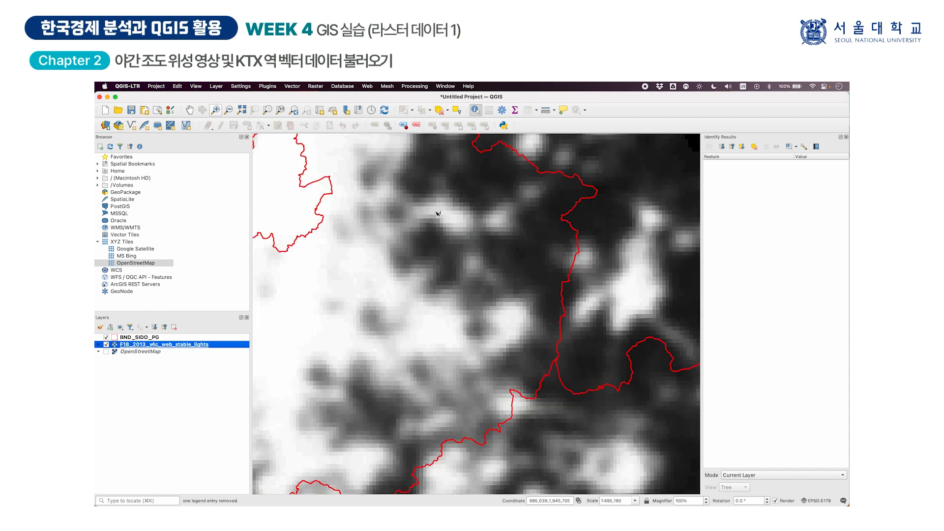
pyautogui.click(449, 217)
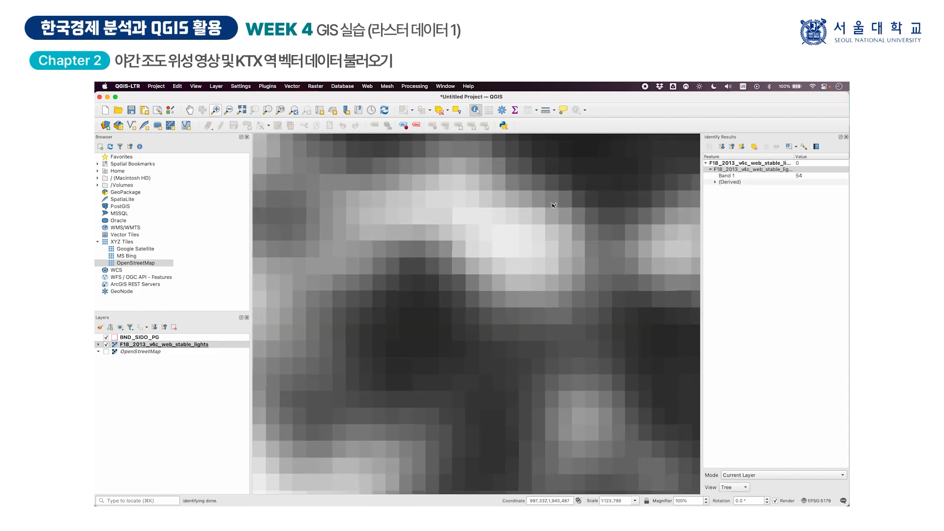
pyautogui.click(803, 176)
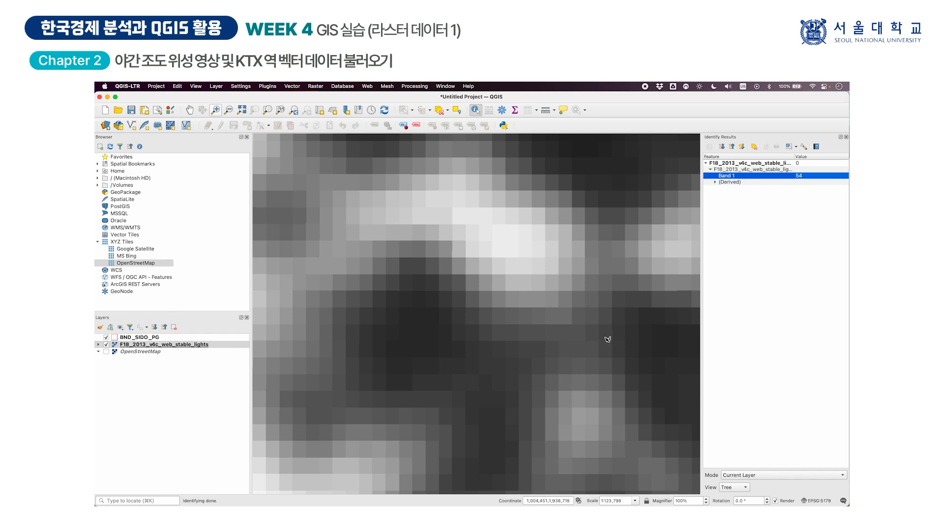
pyautogui.click(716, 183)
pyautogui.click(736, 189)
pyautogui.click(737, 195)
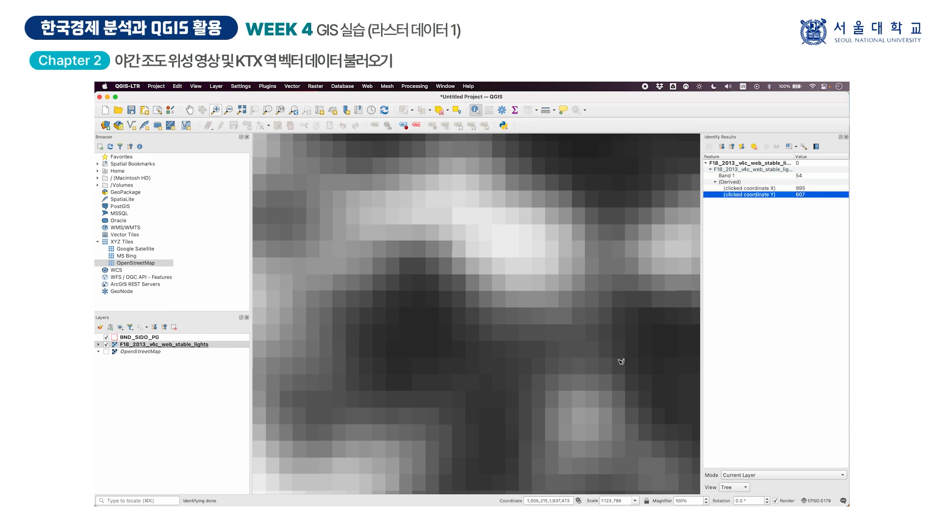
# Identify a darker pixel nearby on the night-light raster and inspect its Band 1 value and derived coordinates
pyautogui.click(646, 303)
pyautogui.click(742, 176)
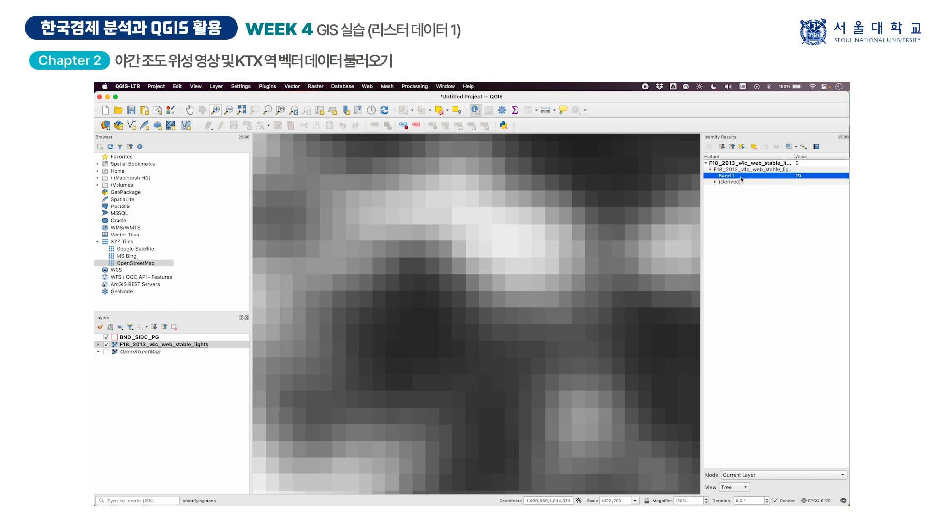
pyautogui.click(721, 183)
pyautogui.click(715, 183)
pyautogui.click(733, 194)
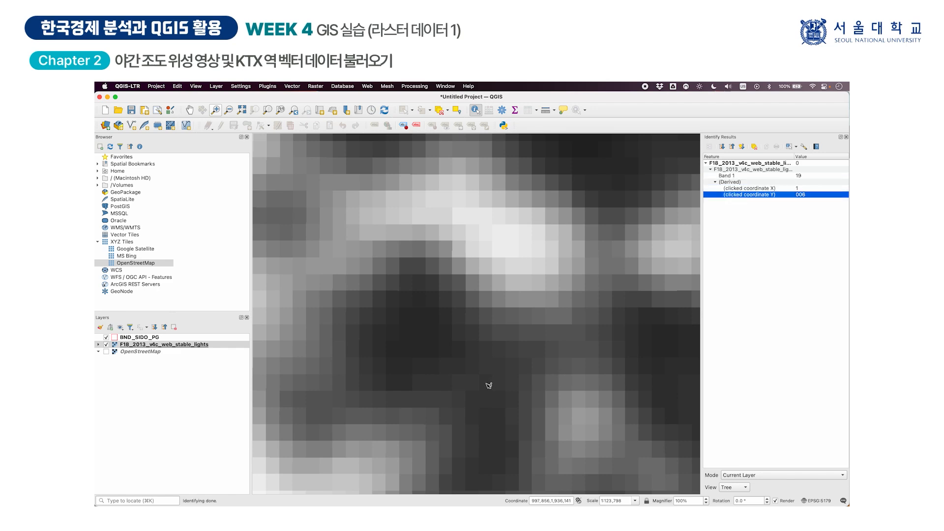
# Identify a dark pixel just north of South Korea's boundary and check its Band 1 value
pyautogui.scroll(-6, 489, 385)
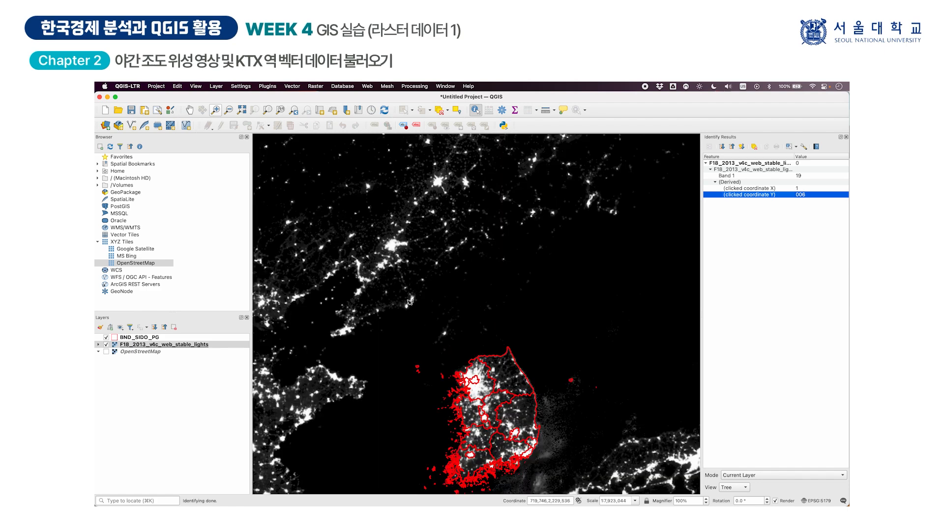
pyautogui.scroll(1, 423, 305)
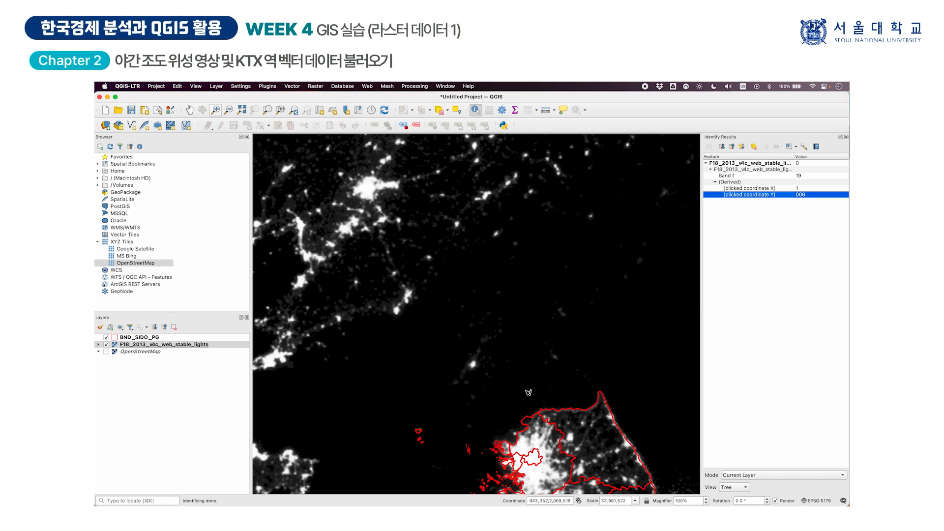
pyautogui.click(524, 369)
pyautogui.click(748, 182)
pyautogui.click(740, 176)
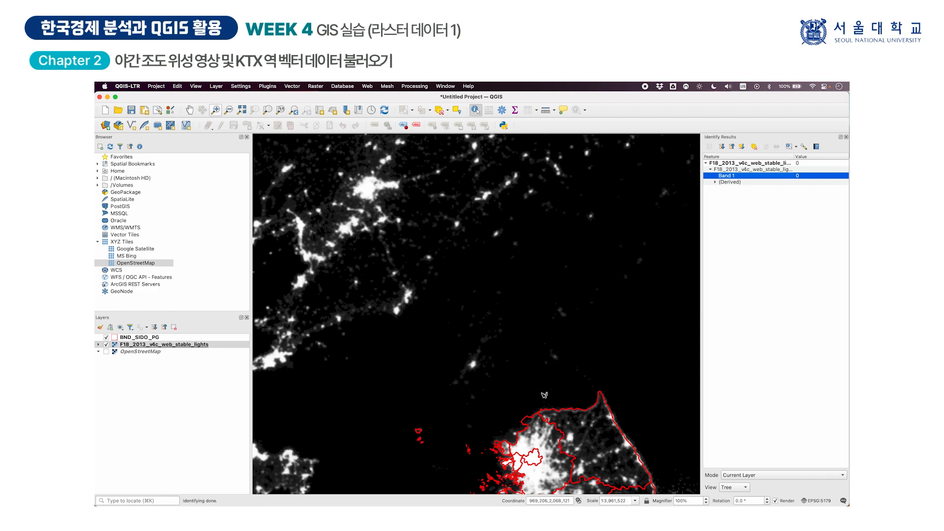
# Hide the BND_SIDO_PG boundary layer so that only the night-light raster is displayed over the Korean peninsula
pyautogui.scroll(-1, 543, 395)
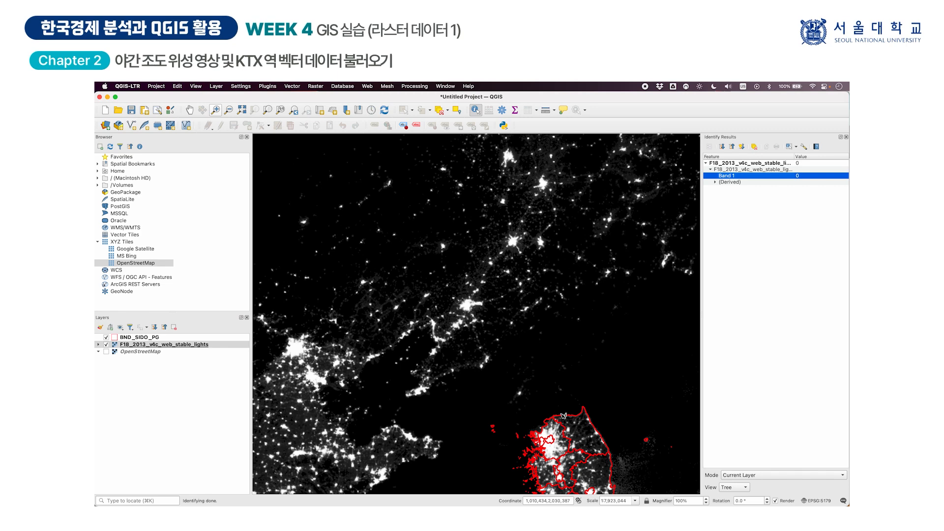
pyautogui.click(190, 111)
pyautogui.moveTo(579, 415); pyautogui.dragTo(528, 296)
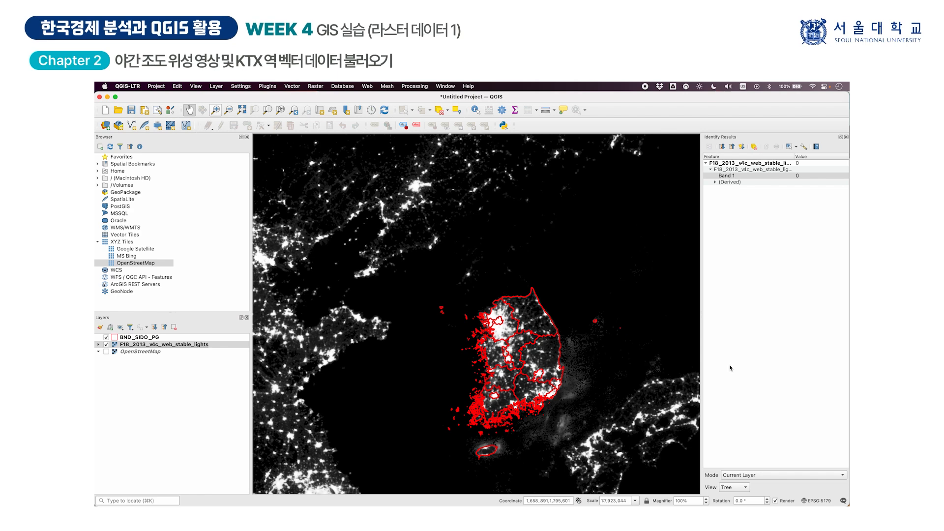
pyautogui.moveTo(441, 277); pyautogui.dragTo(408, 297)
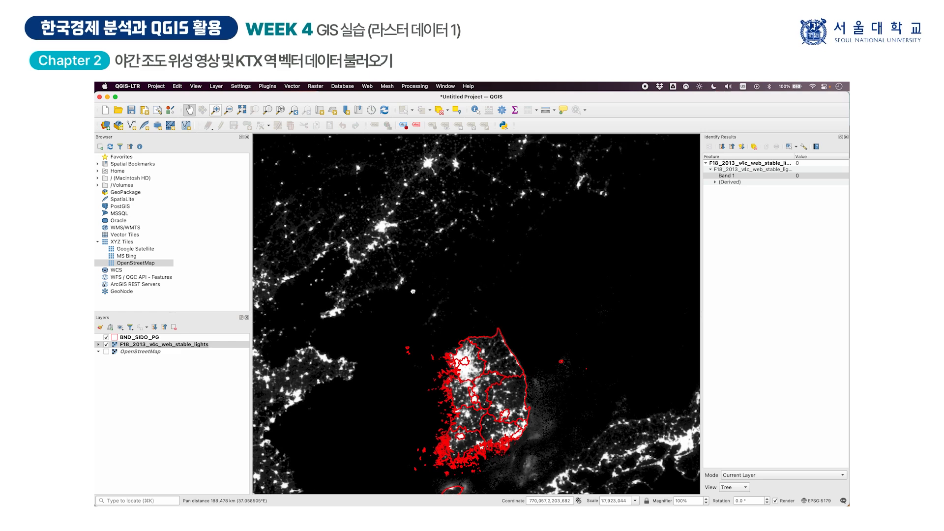
pyautogui.scroll(1, 446, 316)
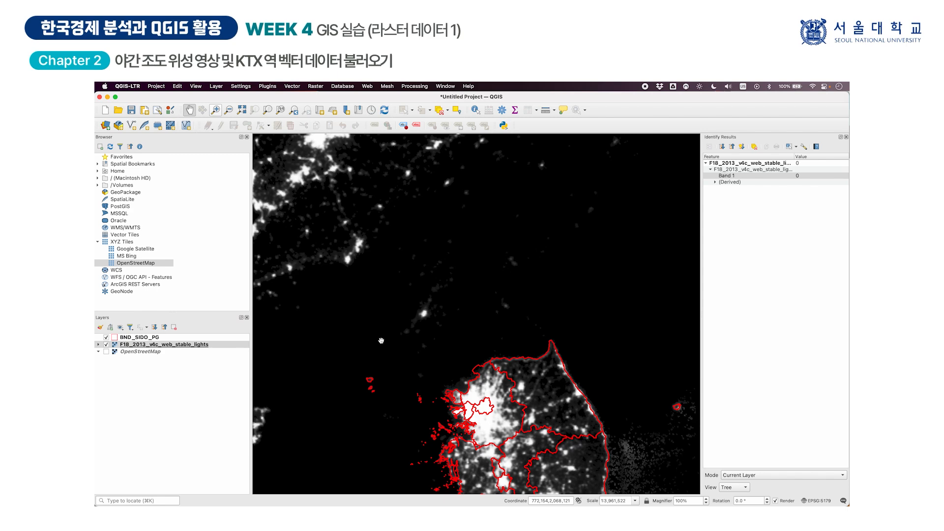
pyautogui.scroll(-1, 414, 347)
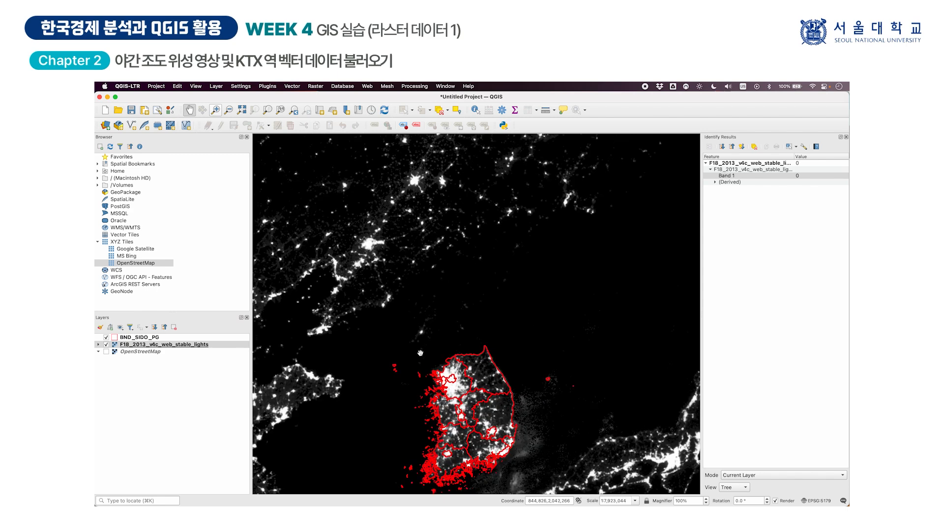
pyautogui.moveTo(420, 351); pyautogui.dragTo(415, 320)
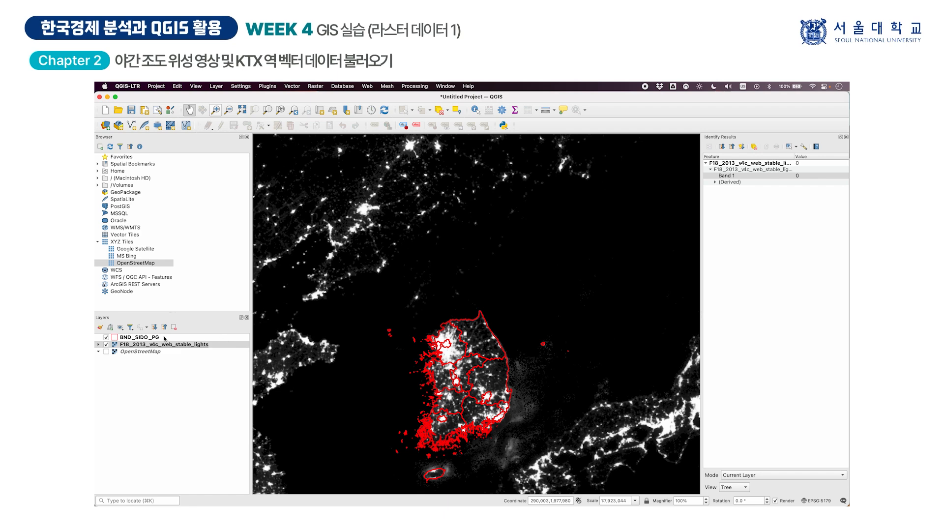
pyautogui.click(106, 337)
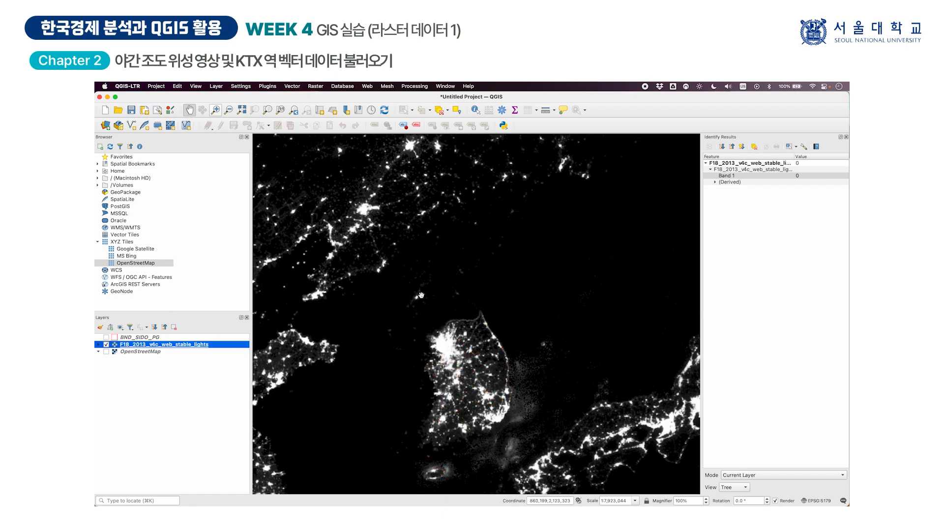
# Identify several dark pixels across North Korea on the night-light raster and check their Band 1 values
pyautogui.scroll(2, 435, 296)
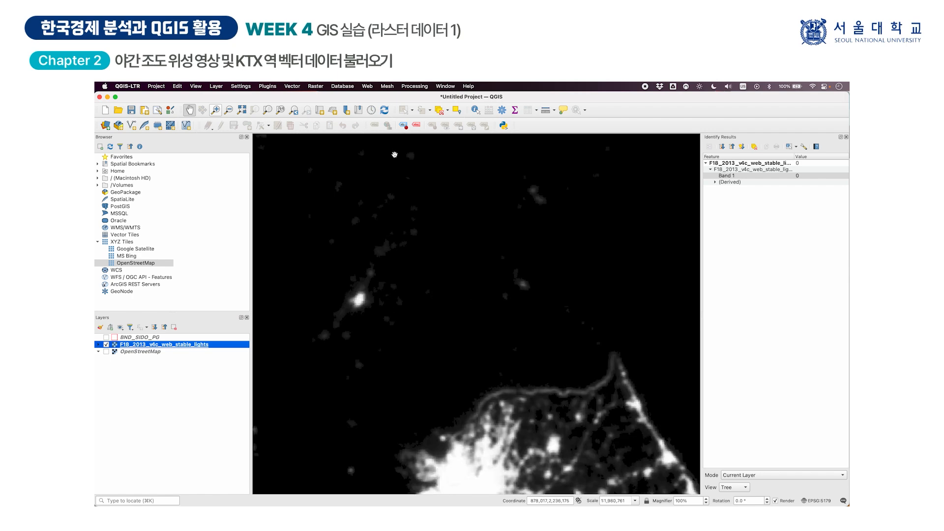
pyautogui.click(473, 113)
pyautogui.click(428, 349)
pyautogui.click(745, 213)
pyautogui.click(475, 359)
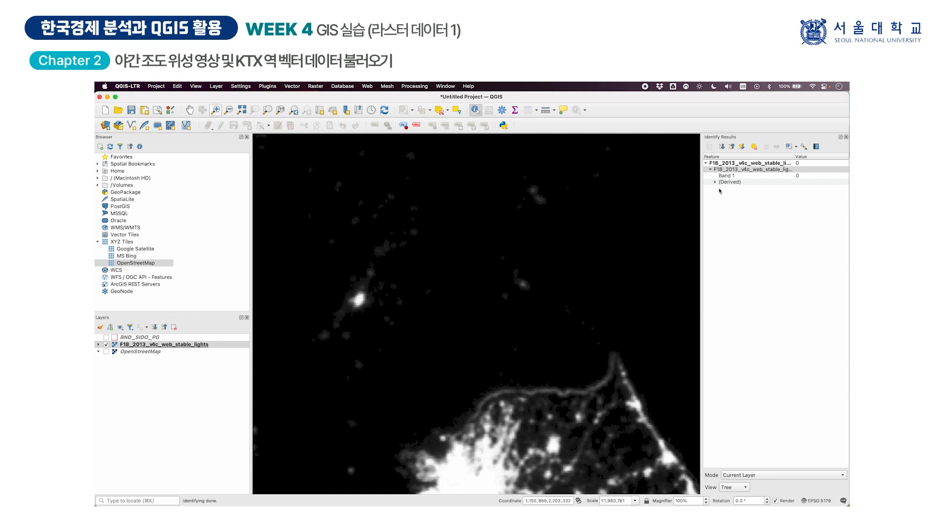
pyautogui.click(502, 280)
pyautogui.click(763, 181)
pyautogui.click(764, 176)
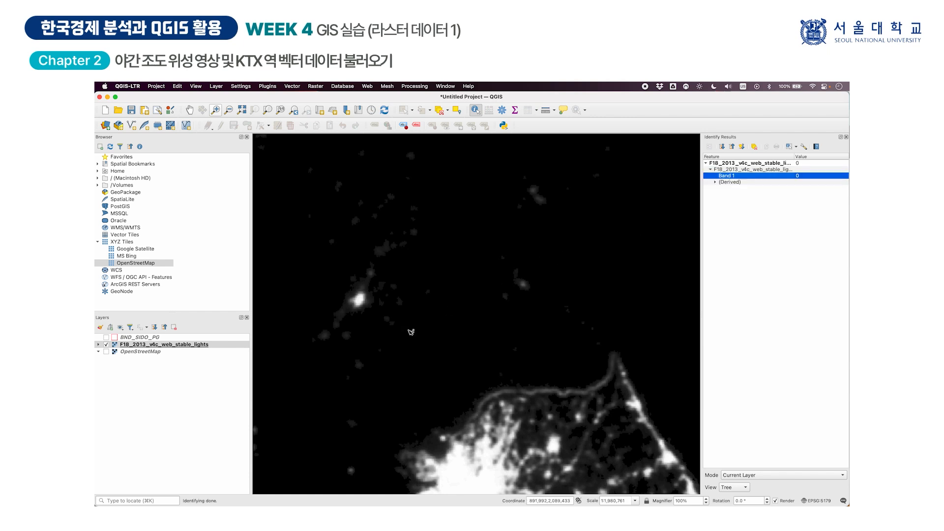
# Compare the night-light raster over the Korean peninsula with the OpenStreetMap basemap by toggling both layers' visibility
pyautogui.scroll(-1, 411, 332)
pyautogui.scroll(-1, 411, 333)
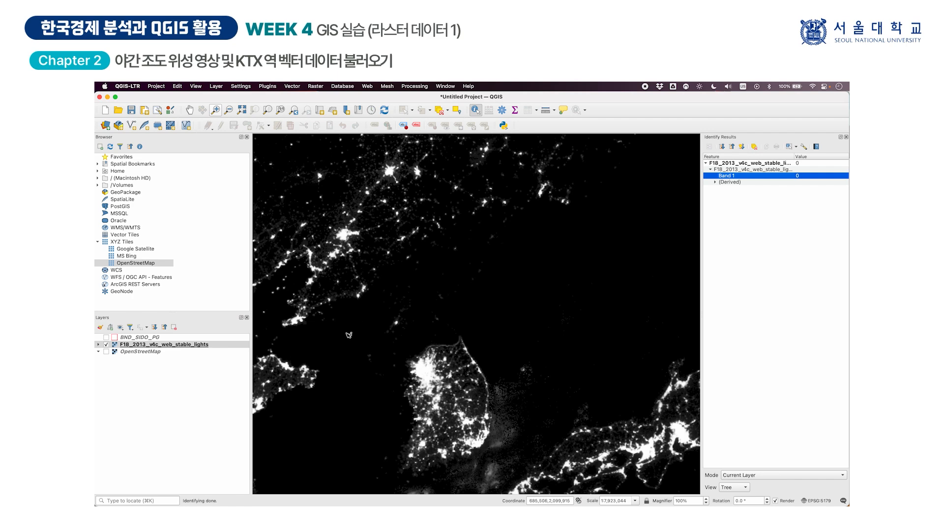
pyautogui.click(106, 351)
pyautogui.click(106, 344)
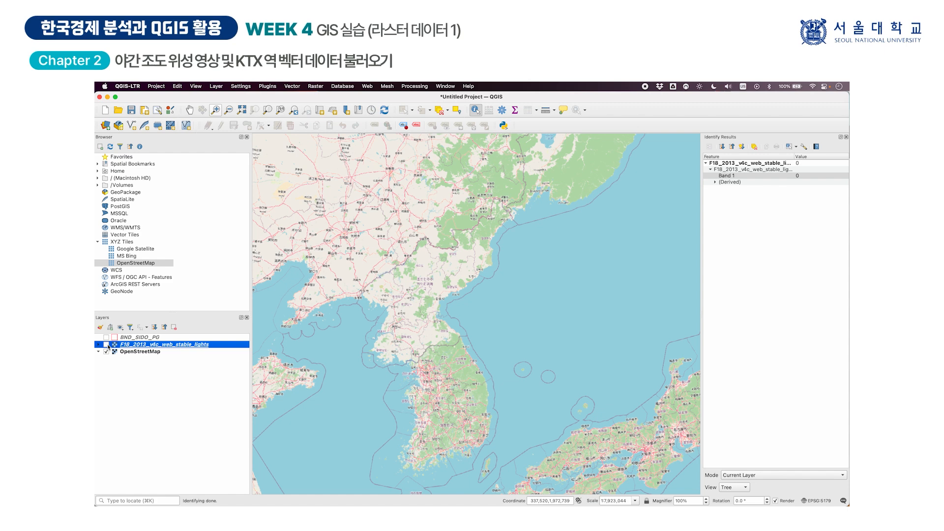
pyautogui.click(107, 344)
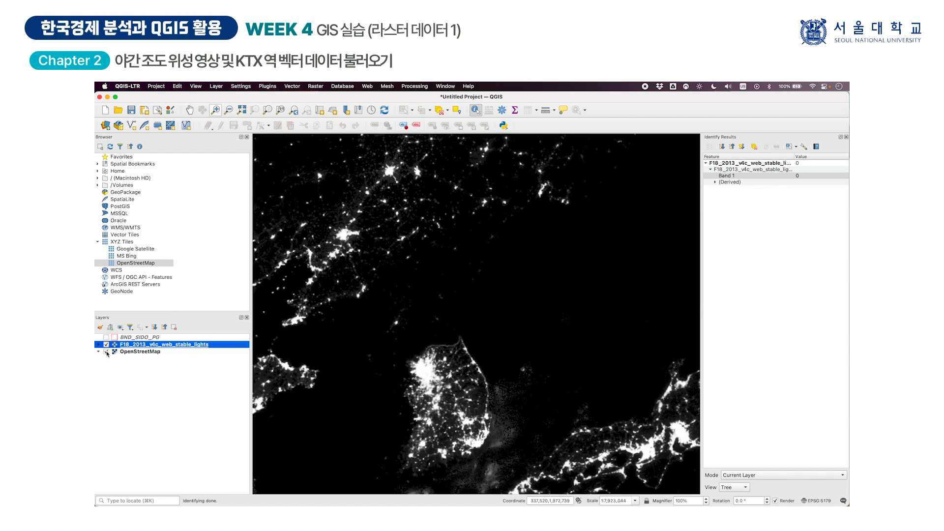
pyautogui.click(106, 351)
# Add the MS Bing satellite basemap and hide the night-light raster to view imagery of the Korean peninsula
pyautogui.doubleClick(126, 257)
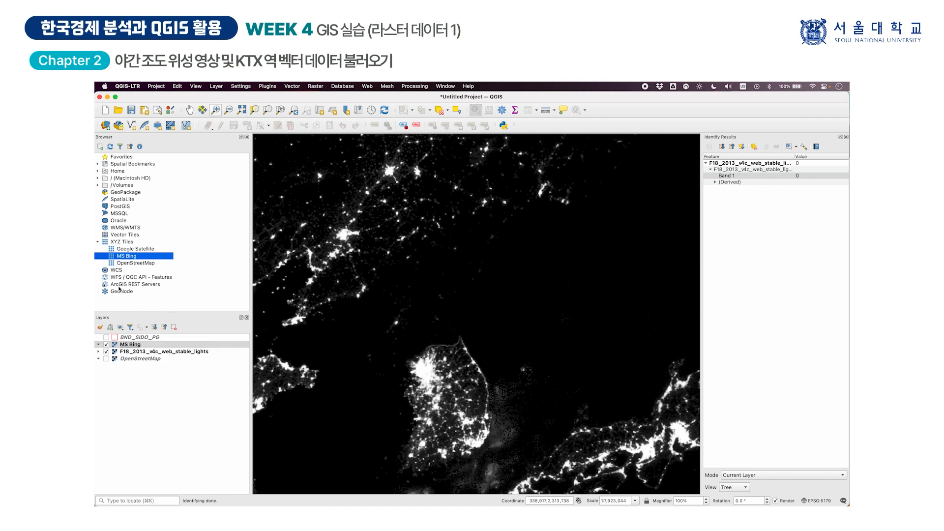
pyautogui.click(106, 352)
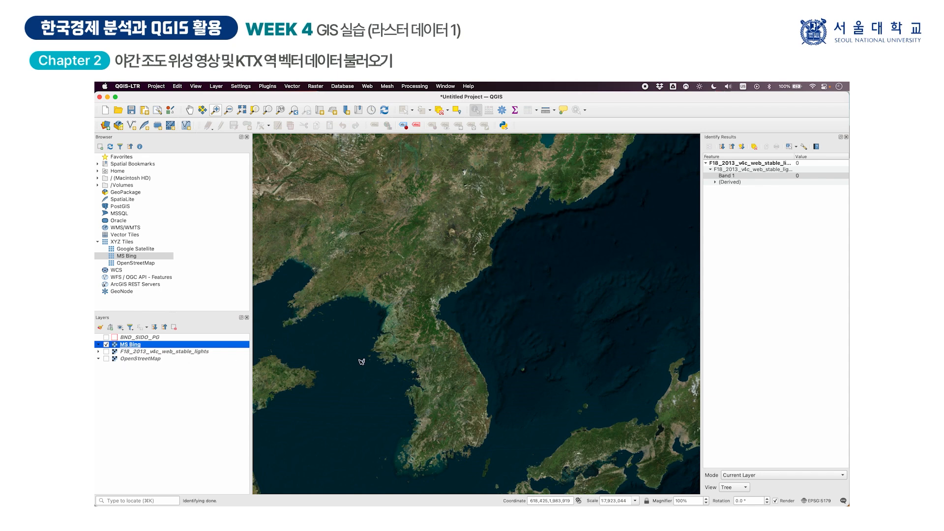
pyautogui.scroll(1, 415, 327)
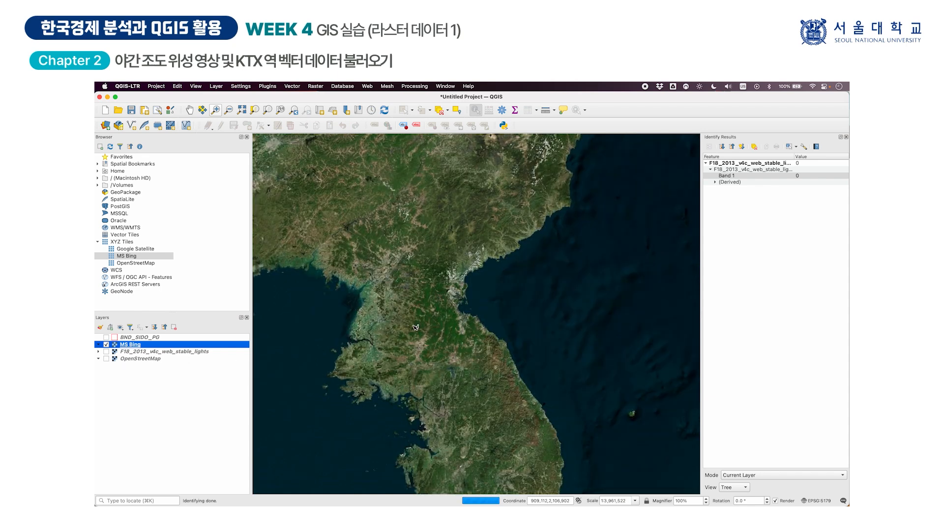
# Add the Google Satellite basemap and hide the MS Bing layer to view North Korea's terrain
pyautogui.doubleClick(124, 249)
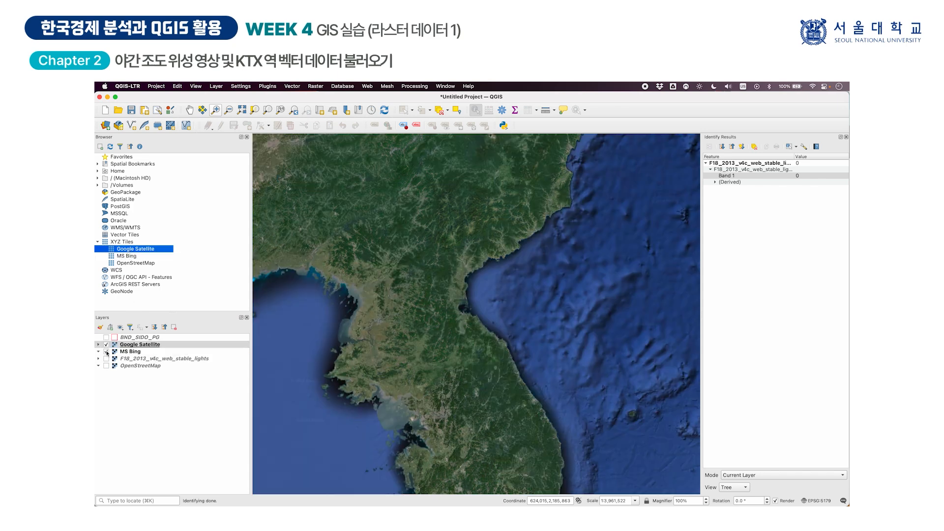
pyautogui.click(106, 351)
pyautogui.scroll(1, 379, 331)
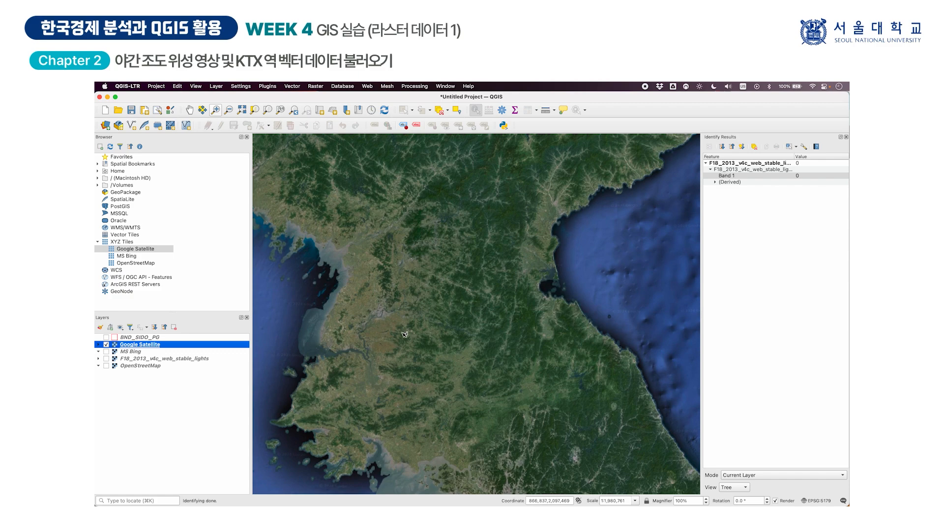
pyautogui.scroll(-1, 425, 340)
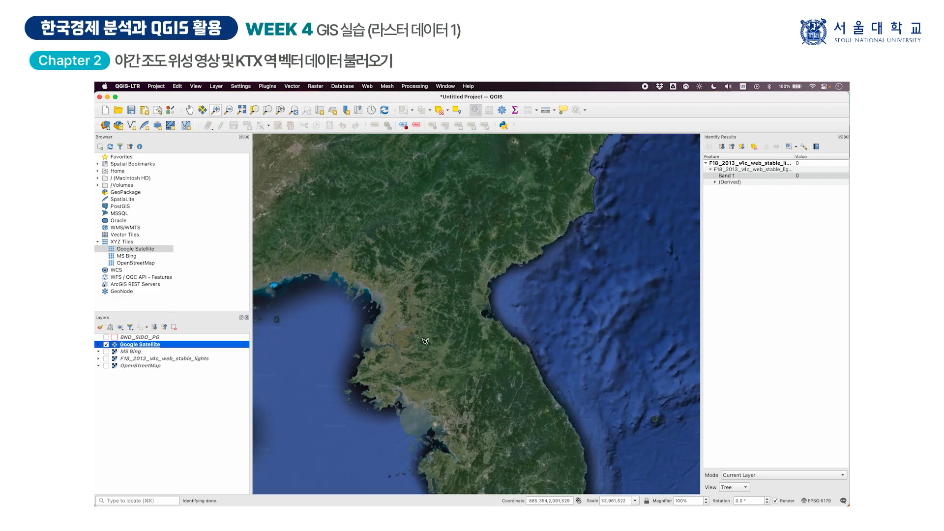
# Hide the Google Satellite layer and show the F18_2013_v4c_web_stable_lights raster, framing the whole Korean peninsula
pyautogui.click(106, 344)
pyautogui.click(106, 358)
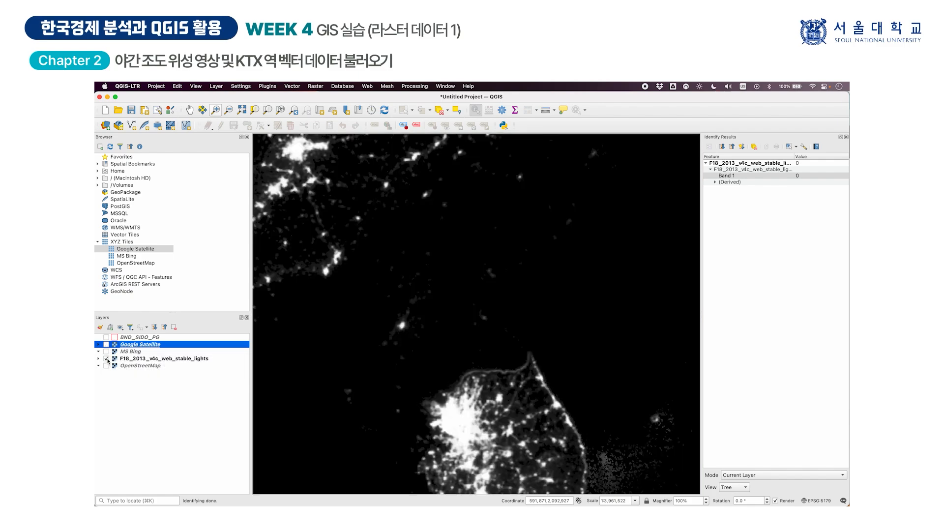
pyautogui.scroll(-1, 392, 363)
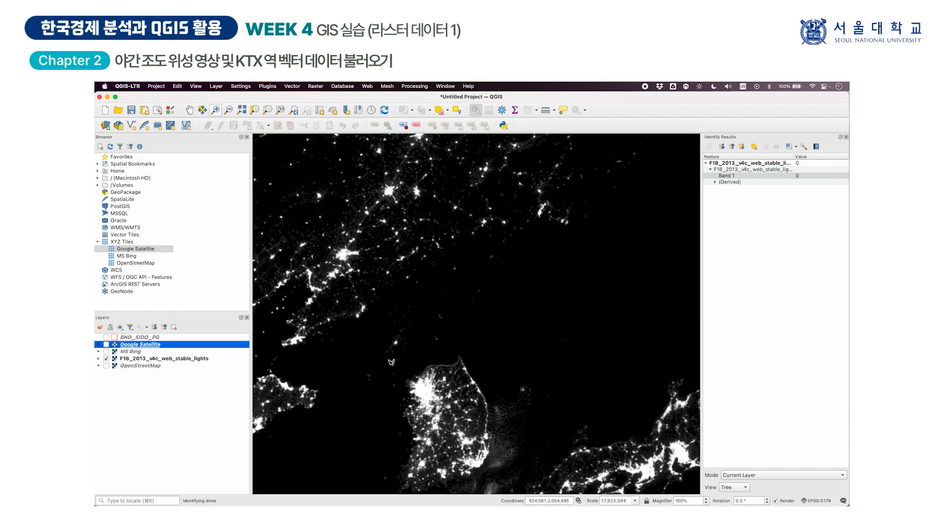
pyautogui.click(189, 110)
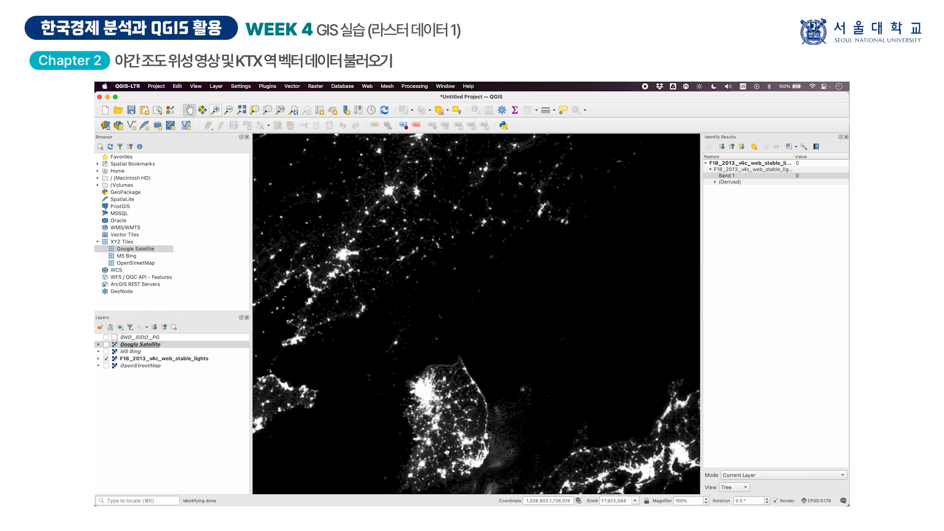
pyautogui.moveTo(446, 452); pyautogui.dragTo(461, 396)
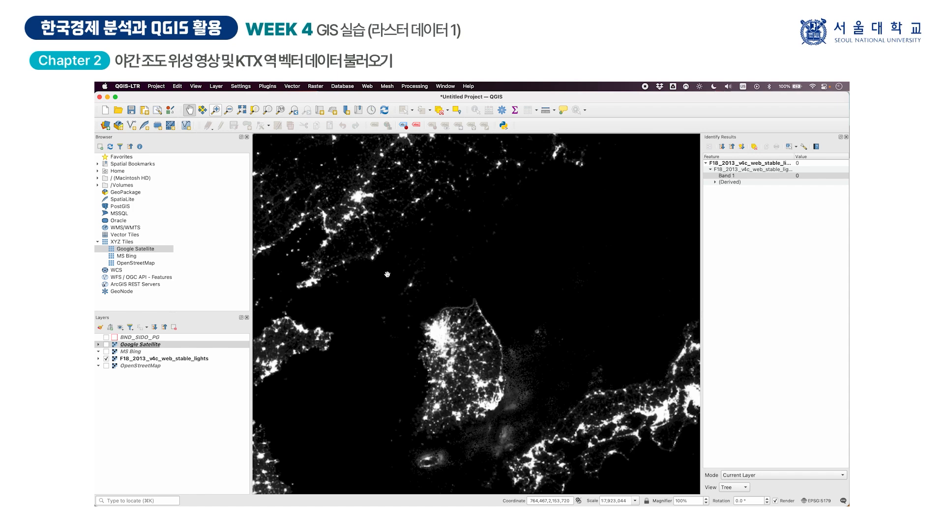
# Set the night-light raster's global opacity to 60% and show the OpenStreetMap basemap beneath it
pyautogui.doubleClick(171, 360)
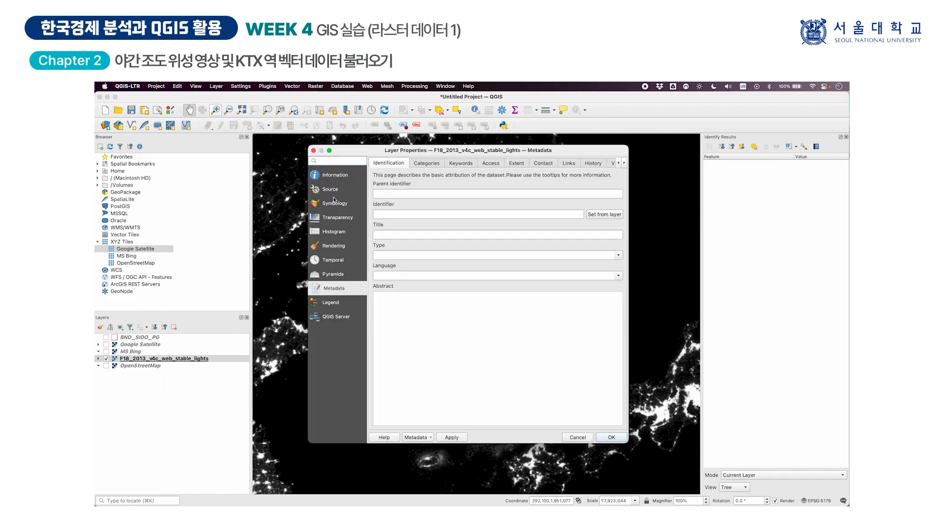
pyautogui.click(337, 217)
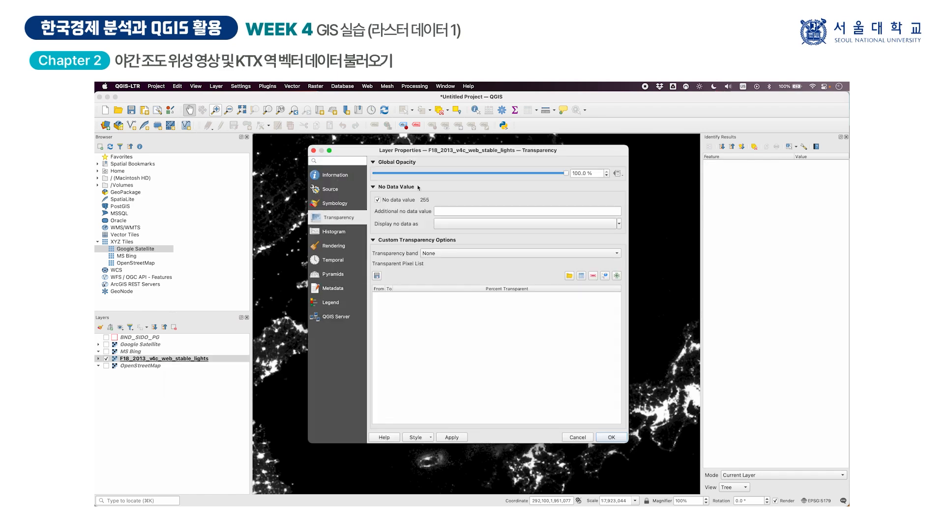
pyautogui.click(446, 174)
pyautogui.click(609, 441)
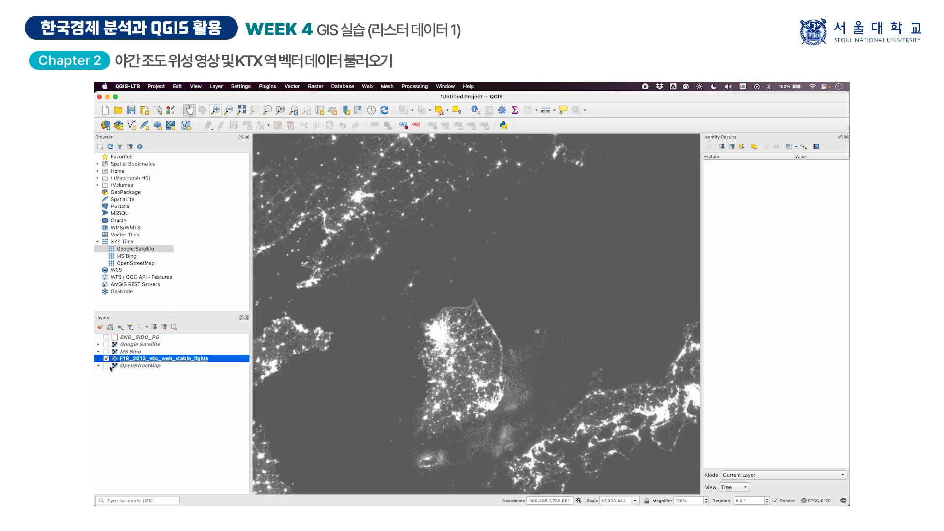
pyautogui.click(106, 366)
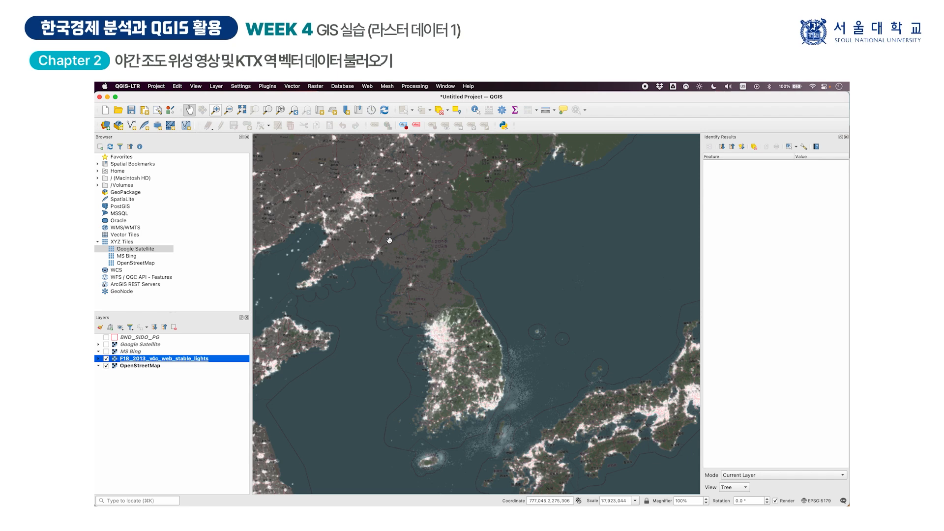
pyautogui.moveTo(383, 262); pyautogui.dragTo(384, 274)
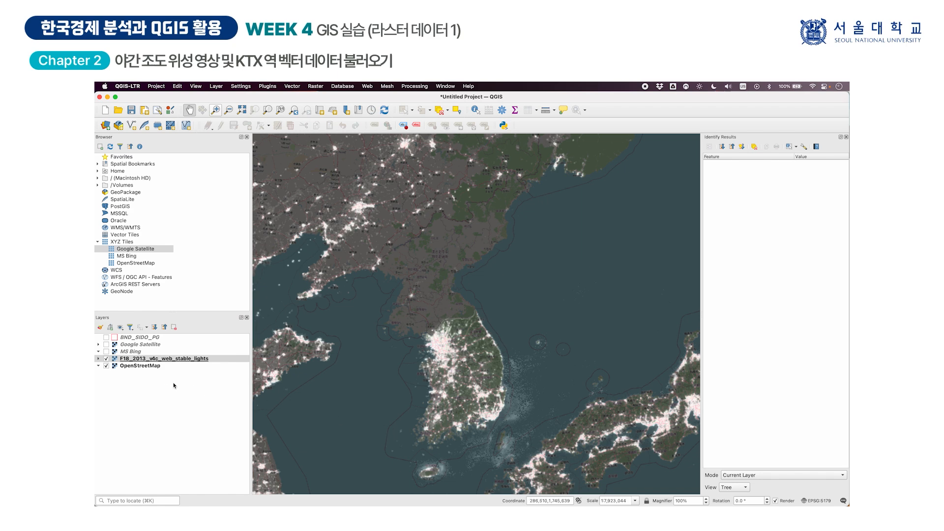
# Set the night-light raster's global opacity back to 100%
pyautogui.doubleClick(136, 362)
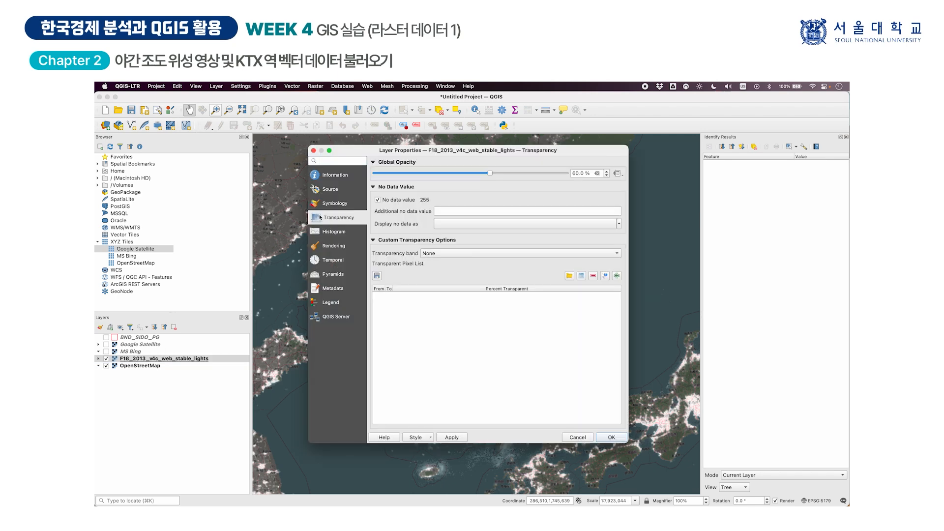
pyautogui.moveTo(489, 175); pyautogui.dragTo(569, 176)
pyautogui.click(612, 437)
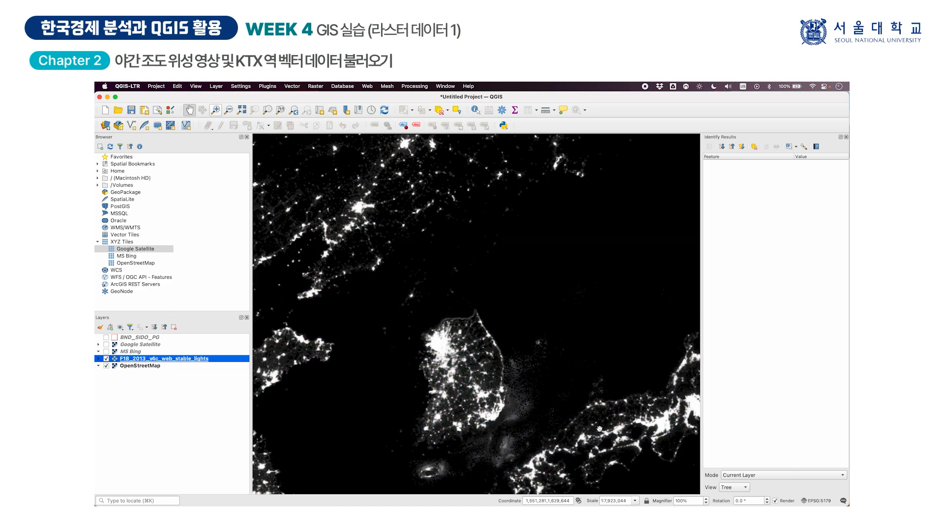
# Lower the night-light raster's global opacity in its layer properties so the OpenStreetMap basemap shows through
pyautogui.rightClick(166, 361)
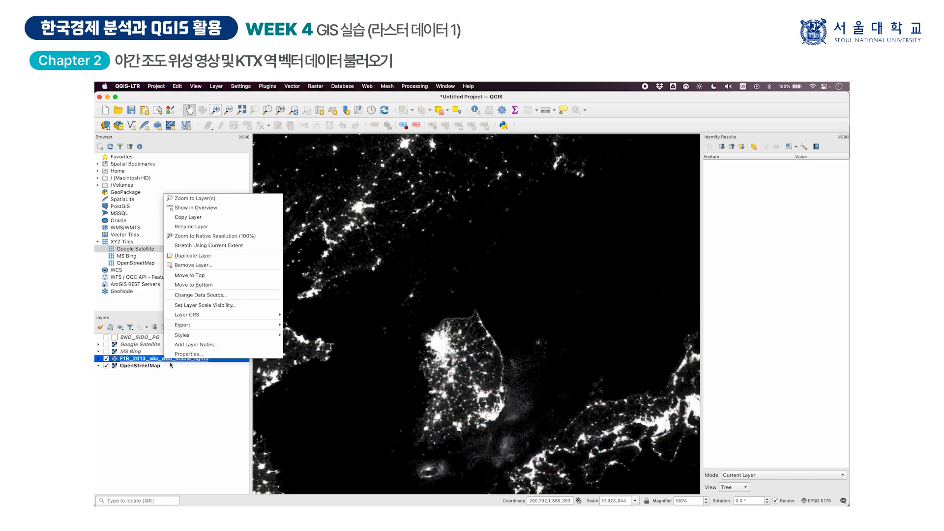
pyautogui.click(190, 354)
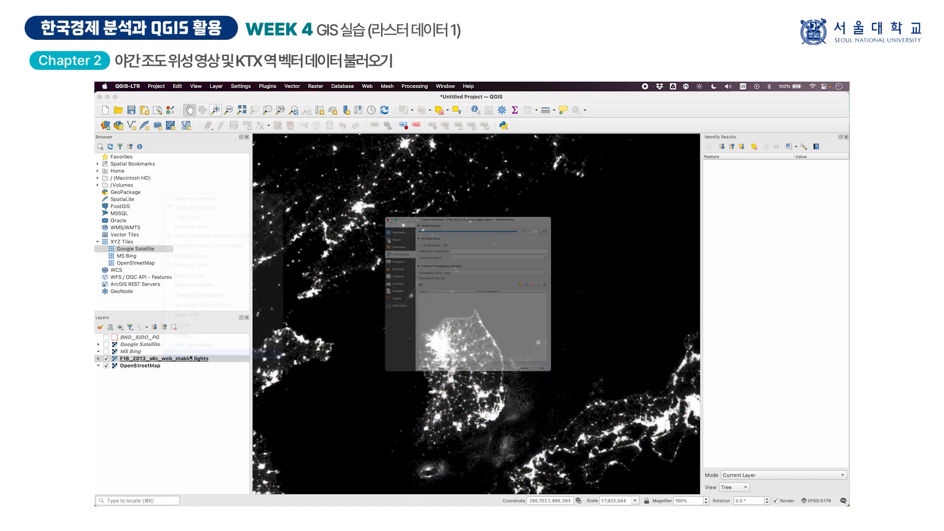
pyautogui.click(335, 206)
pyautogui.click(336, 214)
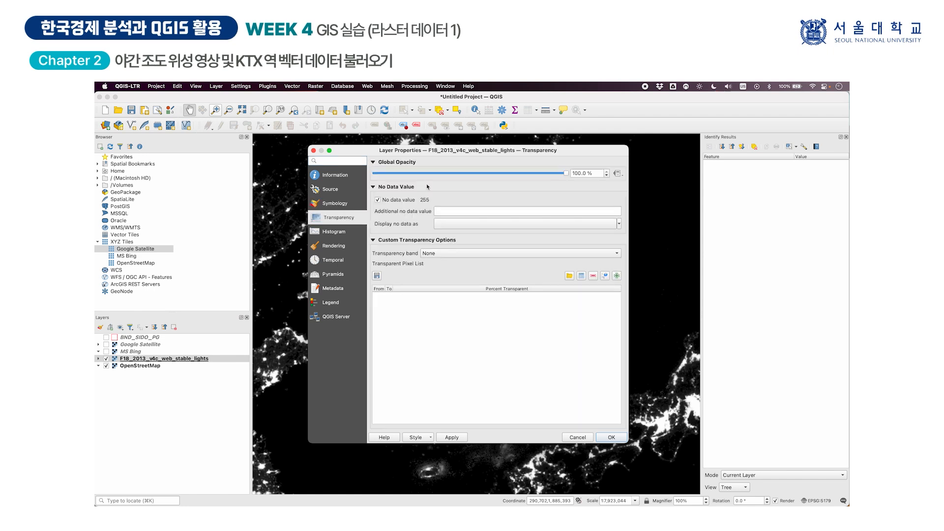
pyautogui.moveTo(568, 174); pyautogui.dragTo(493, 176)
pyautogui.click(611, 437)
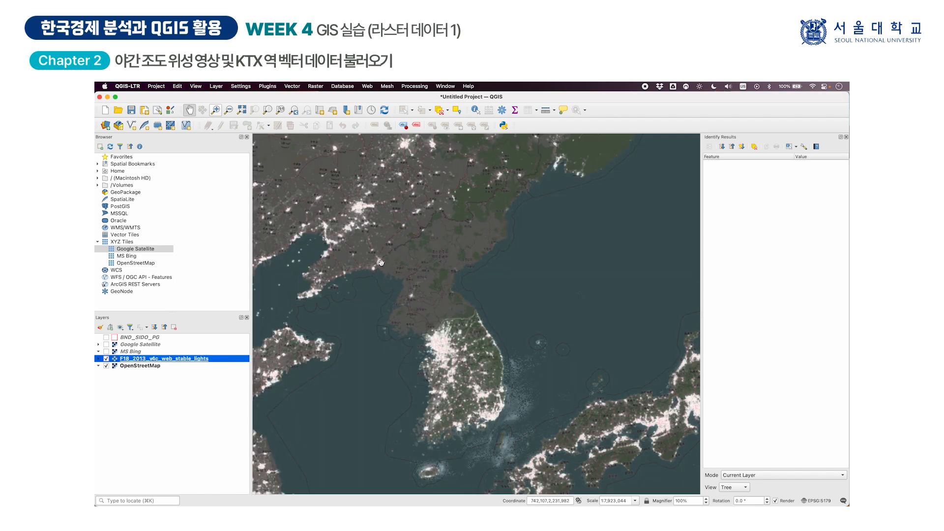
# Examine the bright cluster along the river mouth on the China–North Korea border through the semi-transparent night-light raster
pyautogui.scroll(2, 379, 263)
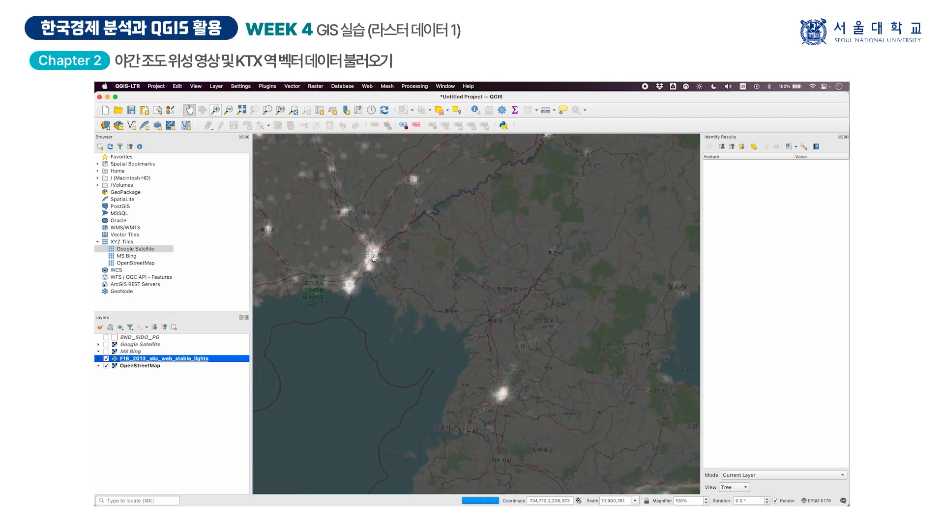
pyautogui.scroll(1, 379, 262)
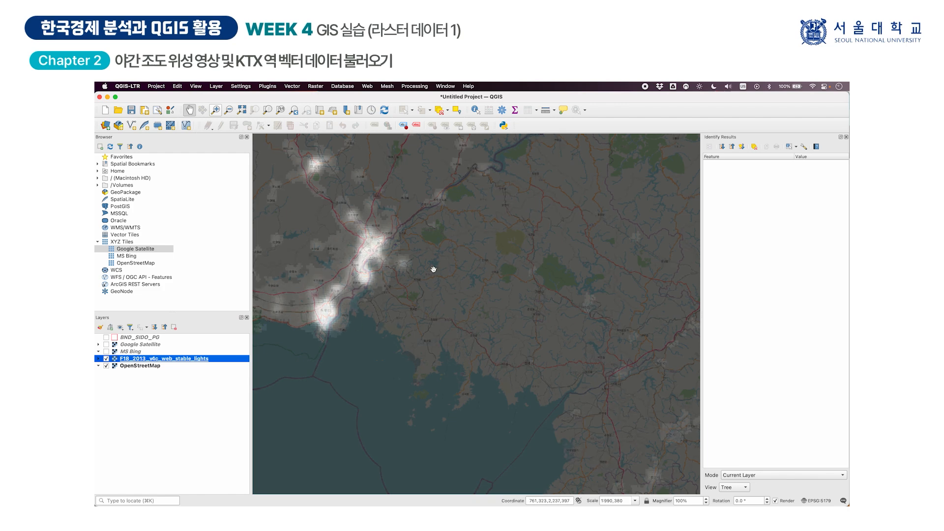
pyautogui.moveTo(386, 265); pyautogui.dragTo(427, 280)
pyautogui.scroll(1, 406, 281)
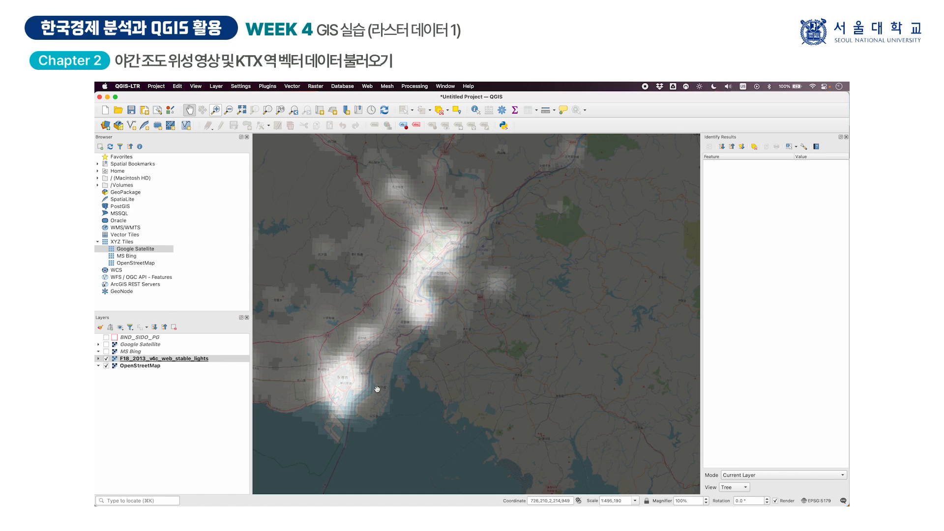
pyautogui.click(107, 366)
pyautogui.click(106, 366)
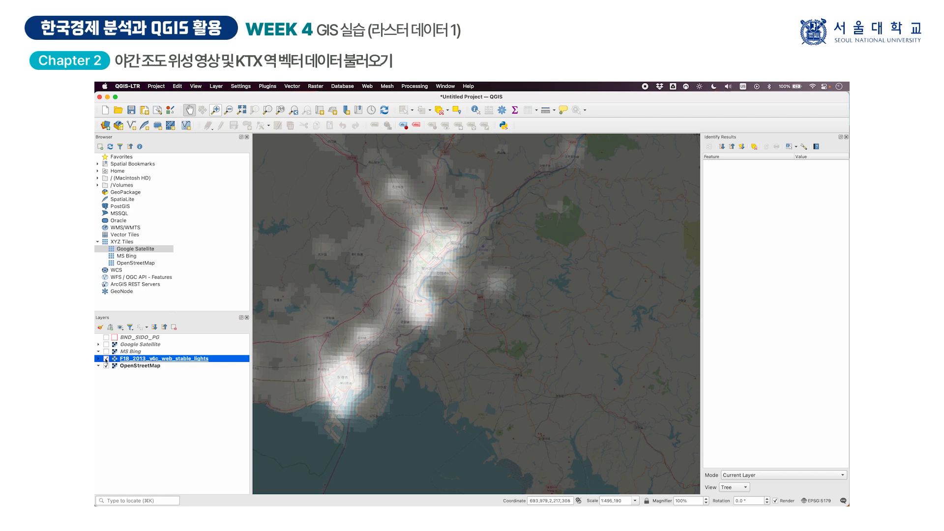
# Hide the night-light raster to examine the border cities on the OpenStreetMap basemap, and show the raster again
pyautogui.click(106, 359)
pyautogui.scroll(-2, 458, 329)
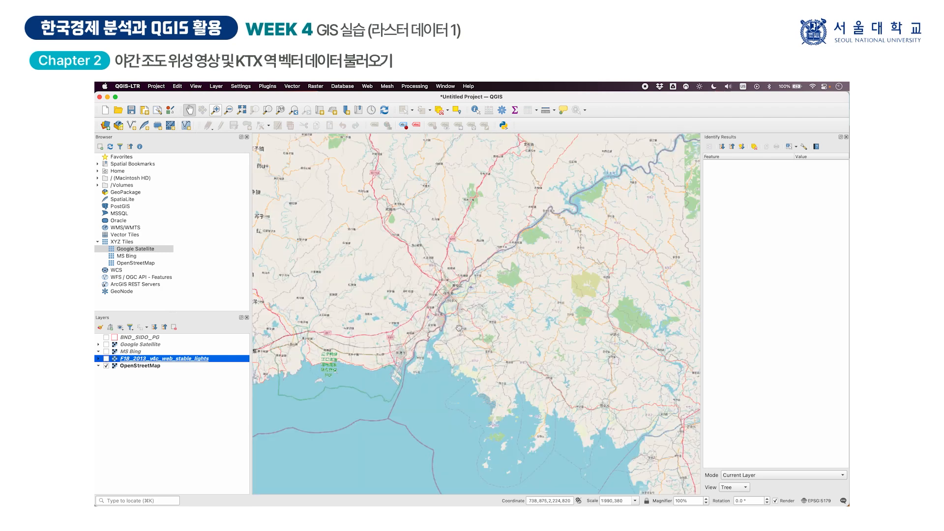
pyautogui.moveTo(459, 329); pyautogui.dragTo(408, 337)
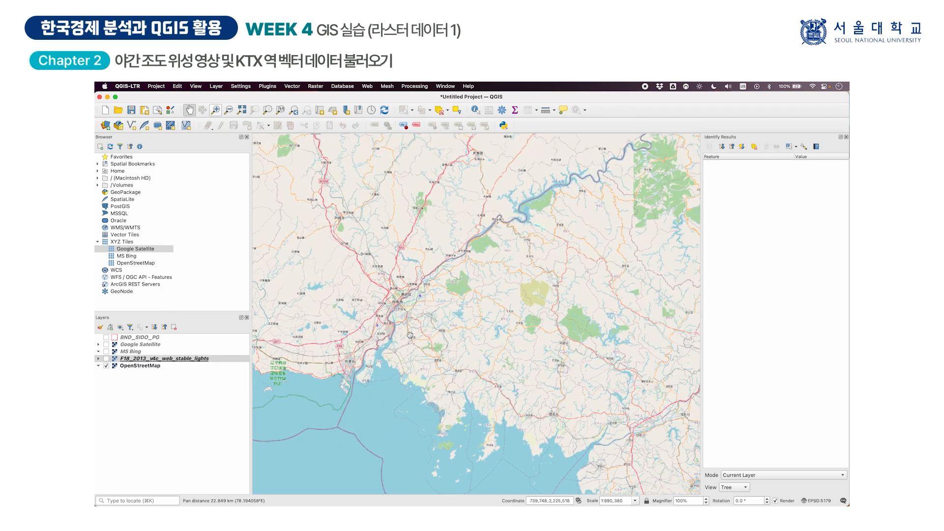
pyautogui.click(105, 359)
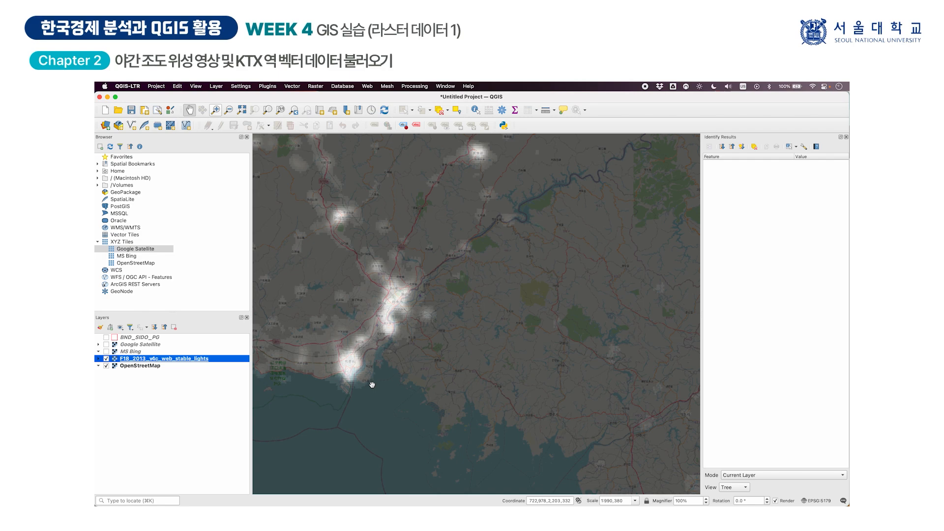
# View the semi-transparent night lights across the wider region covering China, the Korean peninsula and Japan
pyautogui.scroll(-3, 596, 350)
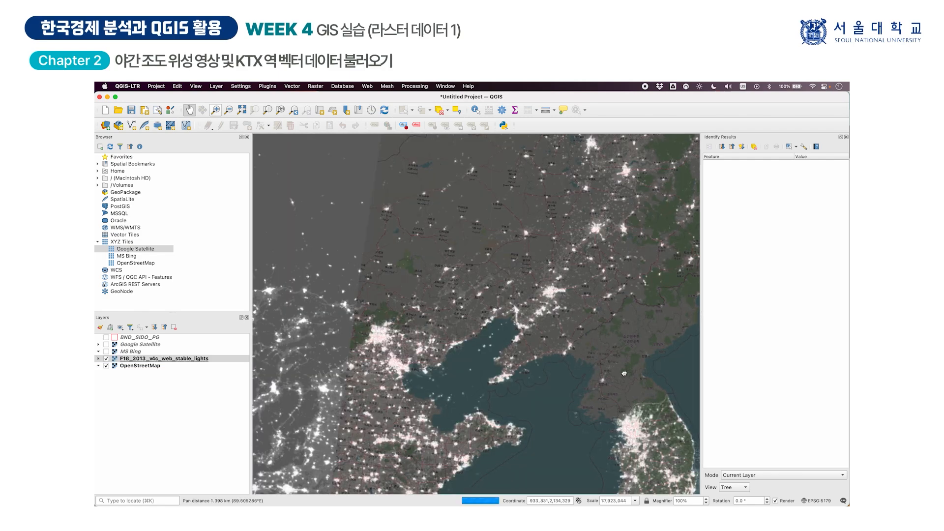
pyautogui.moveTo(624, 373); pyautogui.dragTo(386, 194)
pyautogui.scroll(-1, 448, 233)
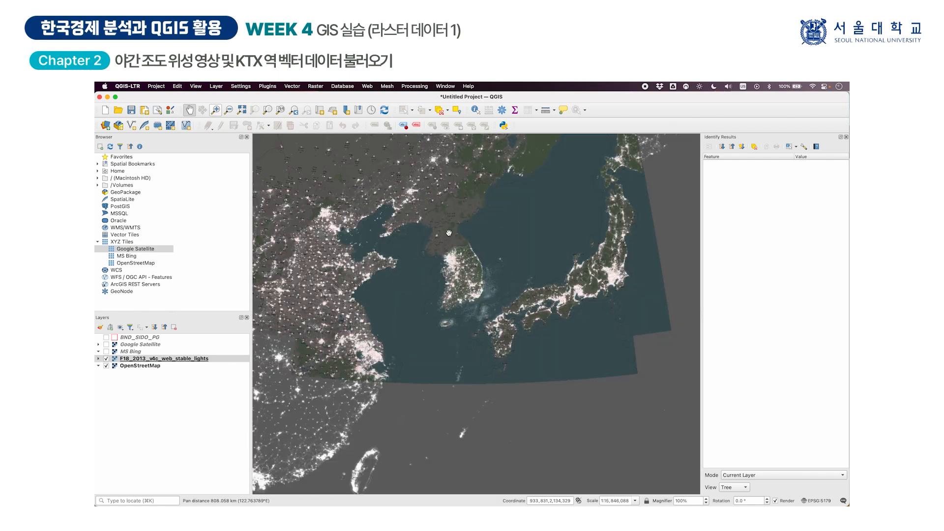
pyautogui.moveTo(448, 233); pyautogui.dragTo(466, 295)
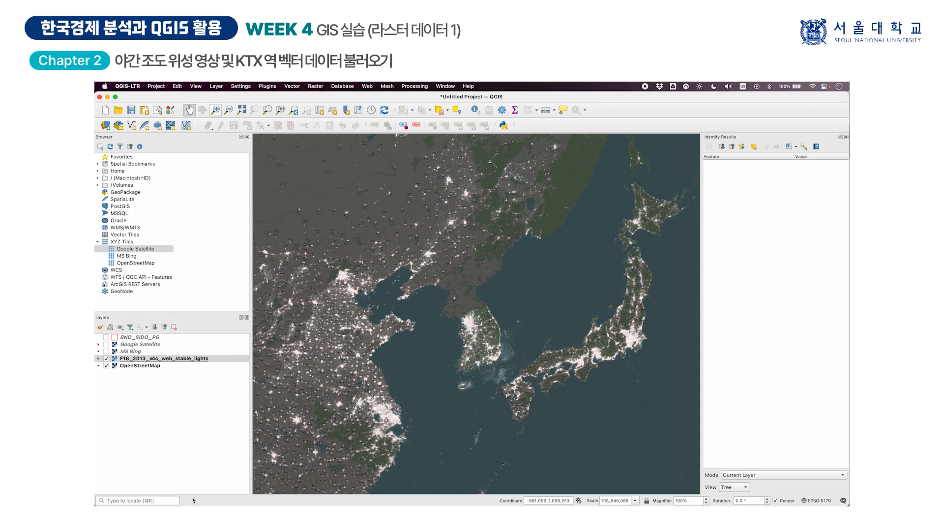
# Switch to Finder and add new_ktx_stn.shp from the ktx_station folder to the QGIS project as a layer
pyautogui.click(274, 479)
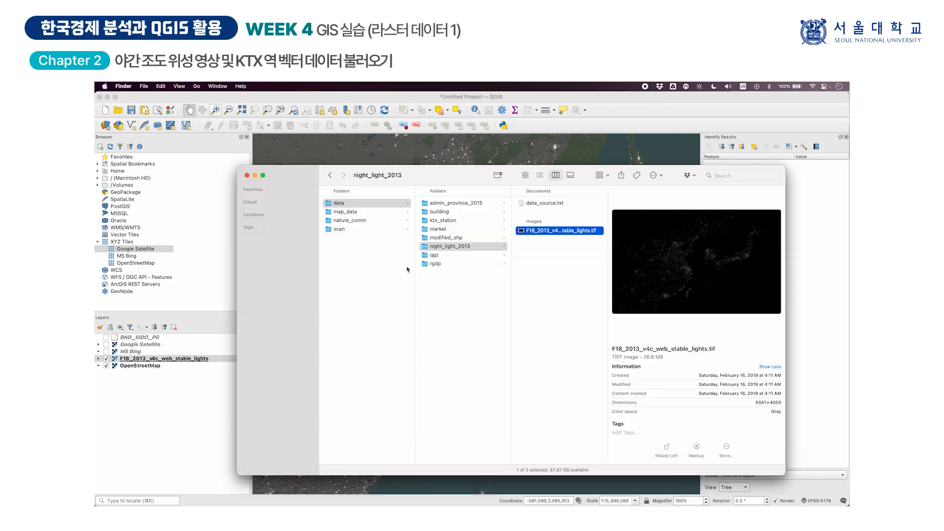
pyautogui.click(450, 221)
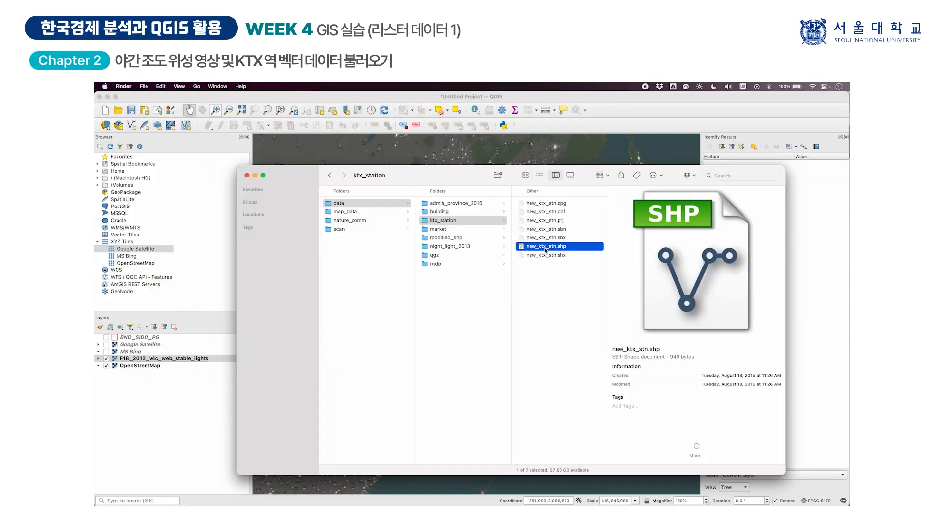
pyautogui.moveTo(546, 250); pyautogui.dragTo(157, 425)
pyautogui.click(164, 427)
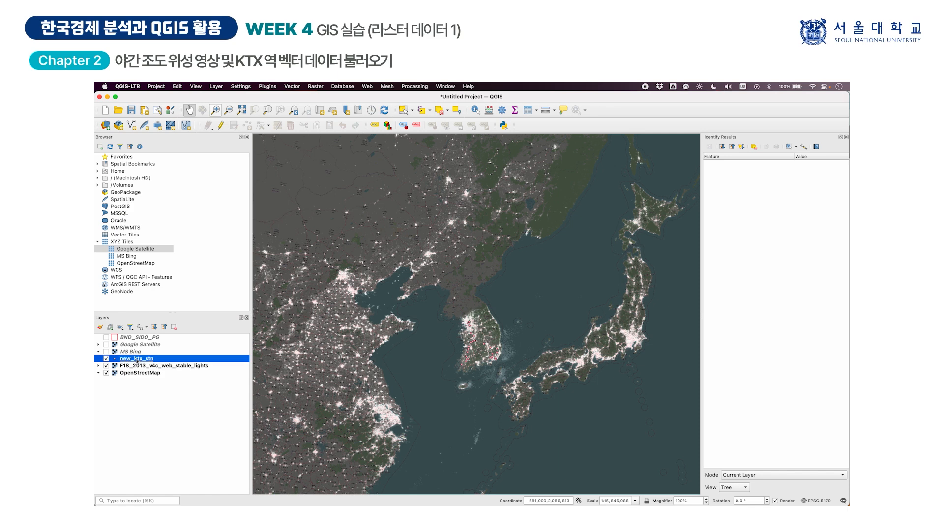
# Hide the night-light raster and OpenStreetMap to isolate the KTX station points over South Korea, briefly comparing them with the OpenStreetMap basemap
pyautogui.scroll(1, 477, 347)
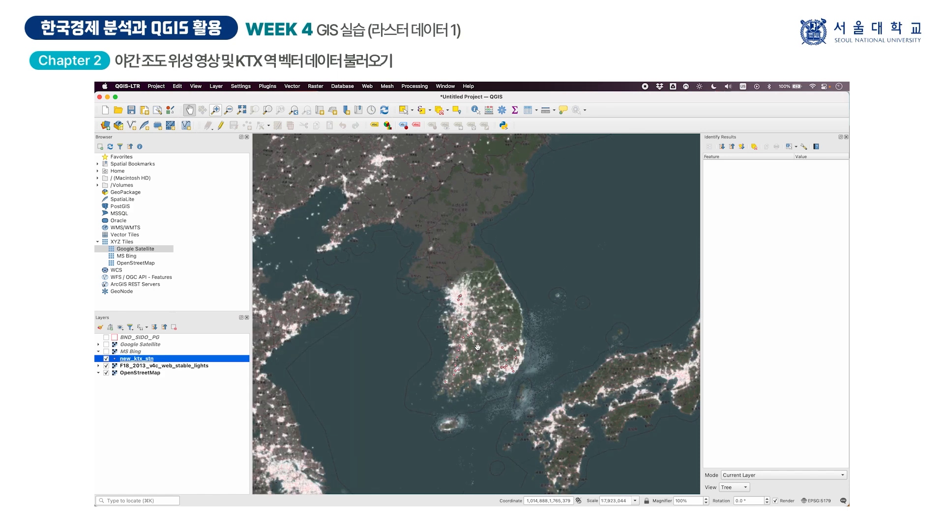
pyautogui.scroll(1, 477, 347)
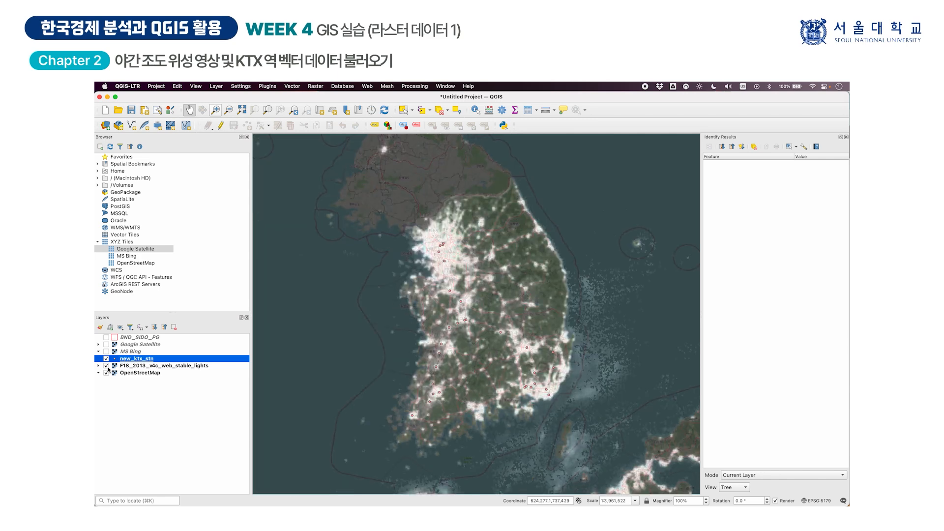
pyautogui.click(106, 366)
pyautogui.click(106, 373)
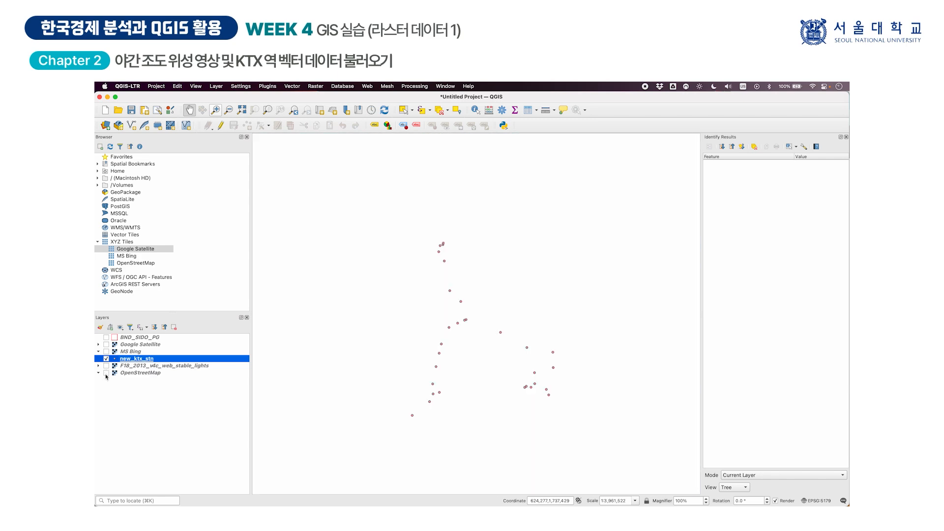
pyautogui.moveTo(471, 390); pyautogui.dragTo(471, 396)
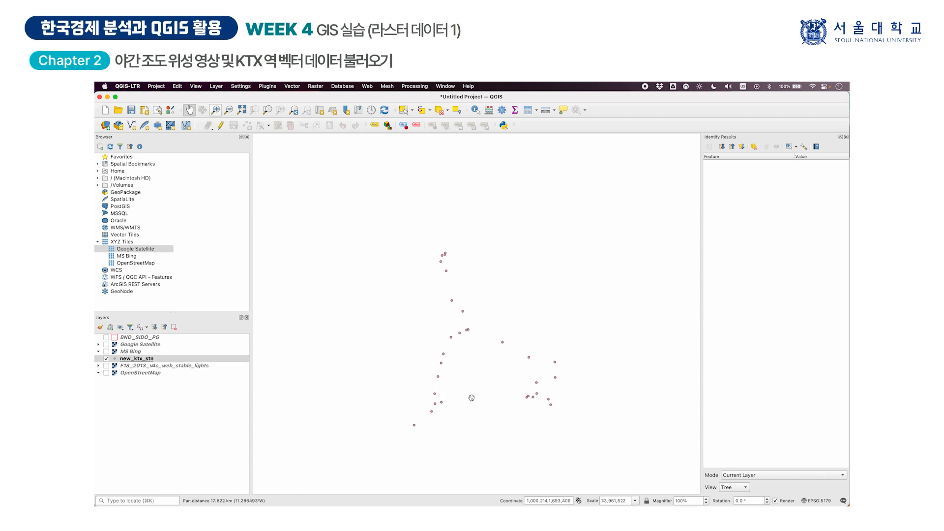
pyautogui.click(107, 373)
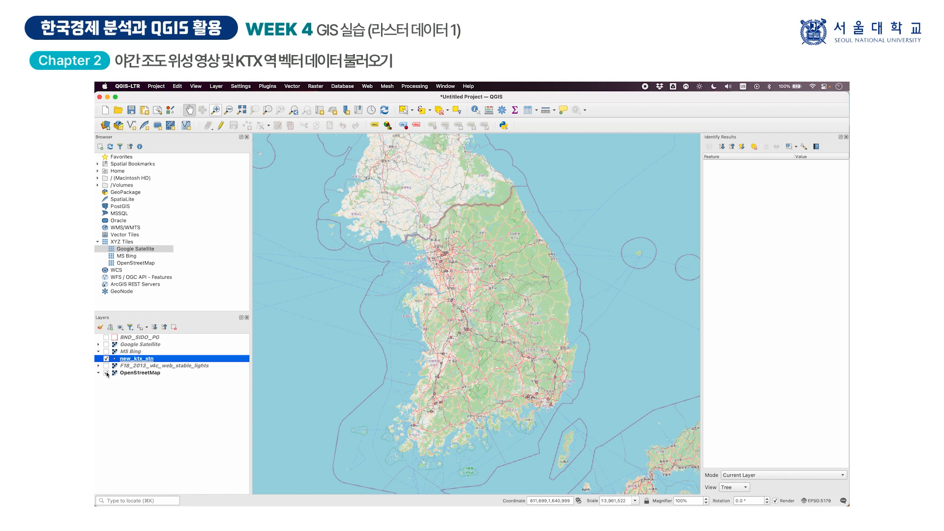
pyautogui.click(107, 374)
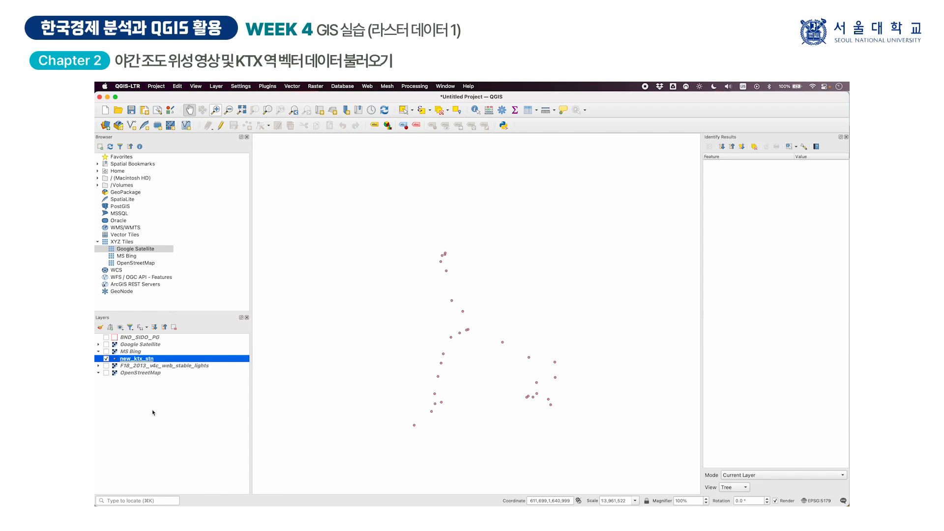
# Set the new_ktx_stn layer's marker color to red in its symbology
pyautogui.rightClick(148, 363)
pyautogui.click(168, 357)
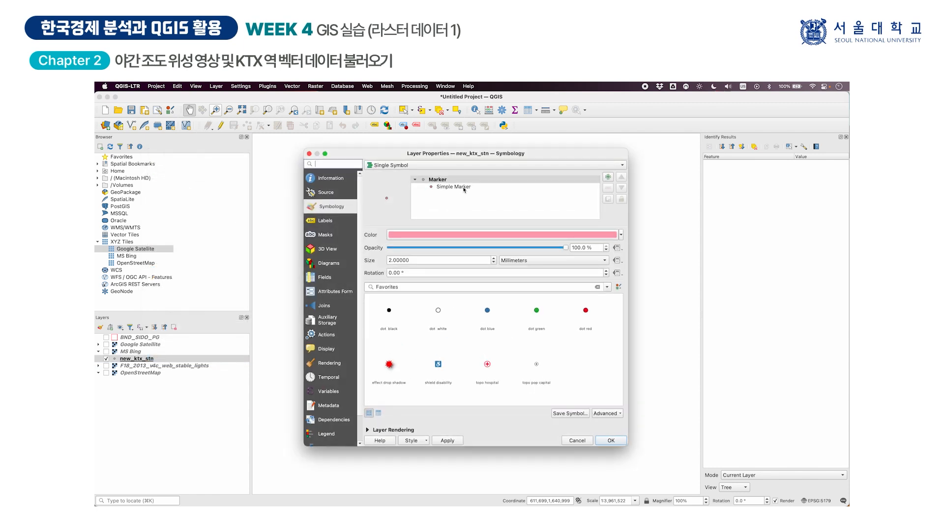
pyautogui.click(622, 235)
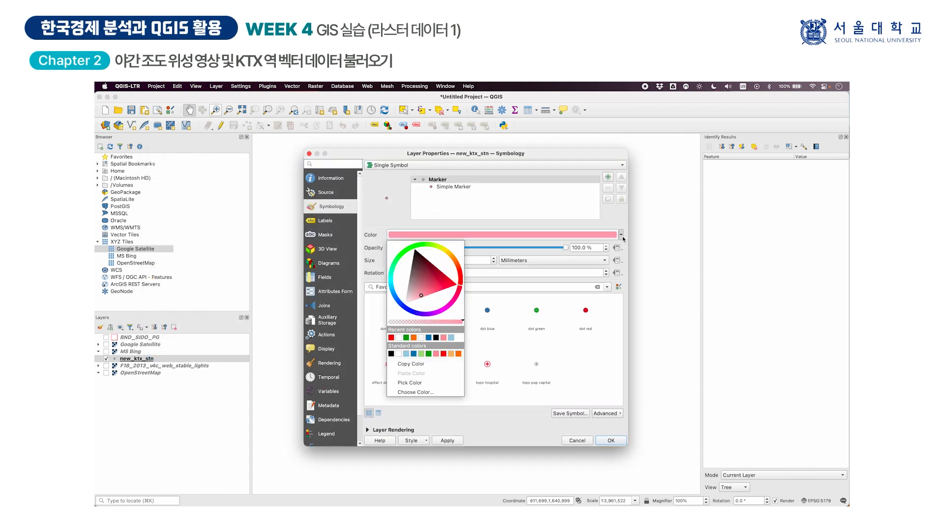
pyautogui.click(443, 354)
pyautogui.click(610, 440)
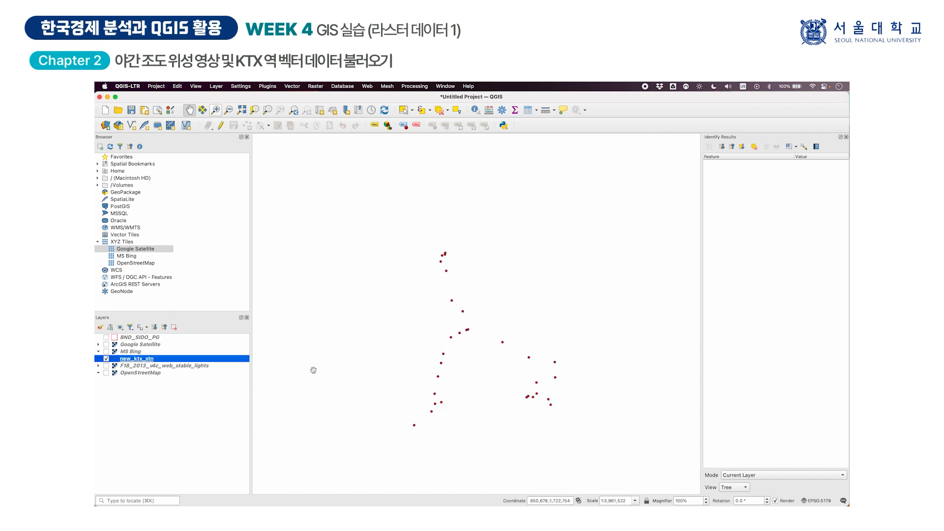
# Show the BND_SIDO_PG province boundaries and recolor the new_ktx_stn markers blue to distinguish them from the red outlines
pyautogui.click(107, 337)
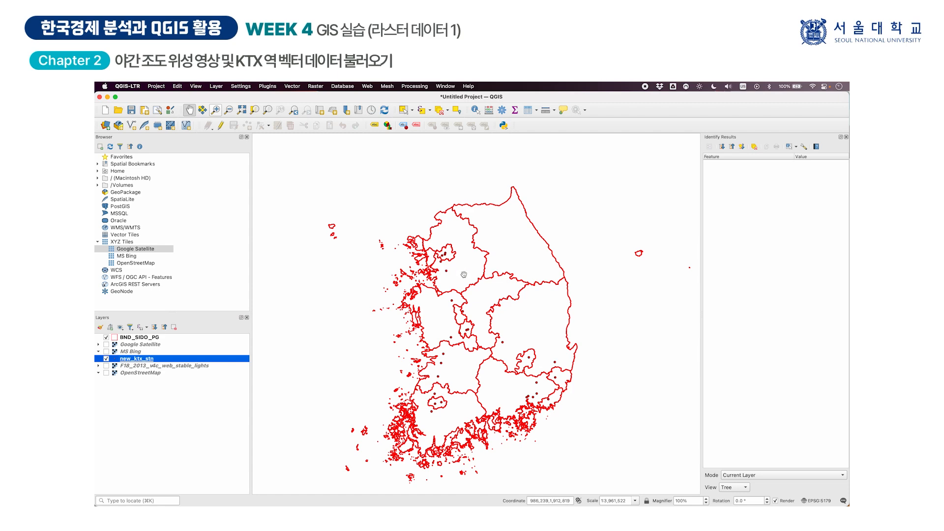
pyautogui.scroll(1, 464, 274)
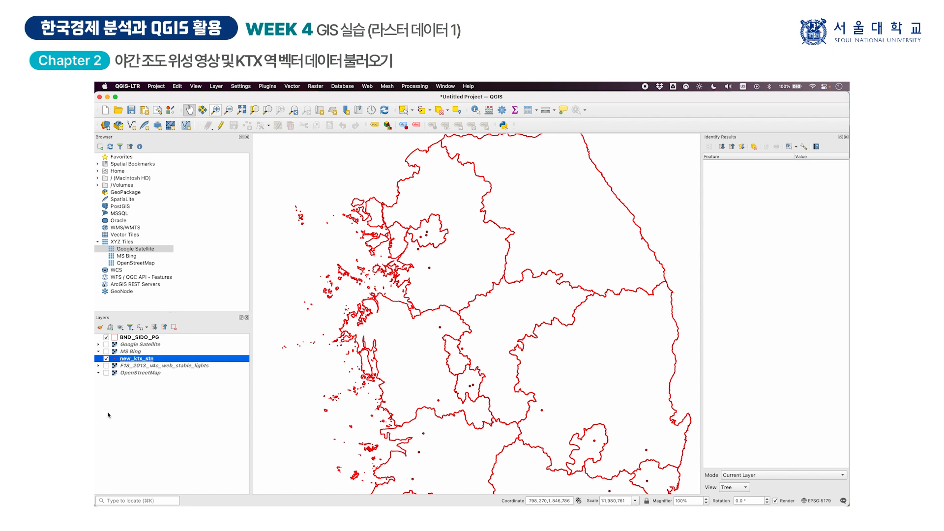
pyautogui.rightClick(140, 361)
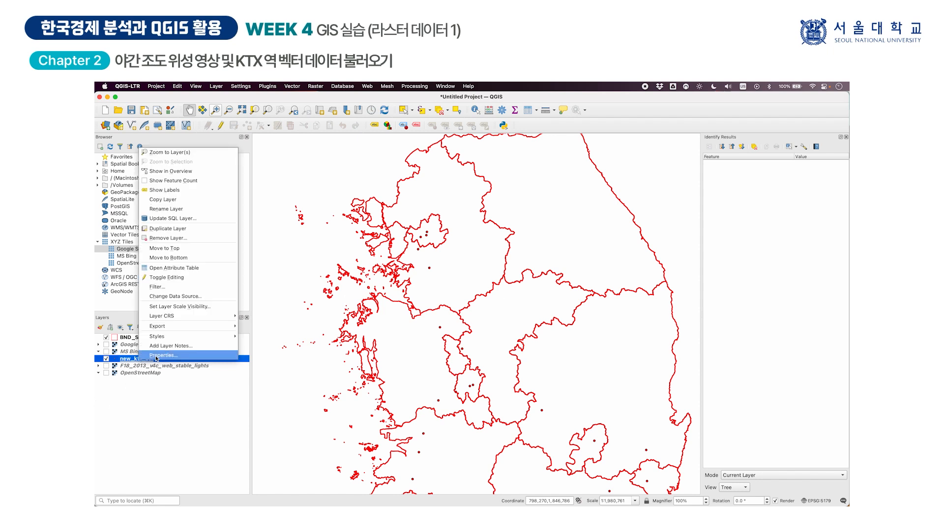
pyautogui.click(156, 356)
pyautogui.click(621, 235)
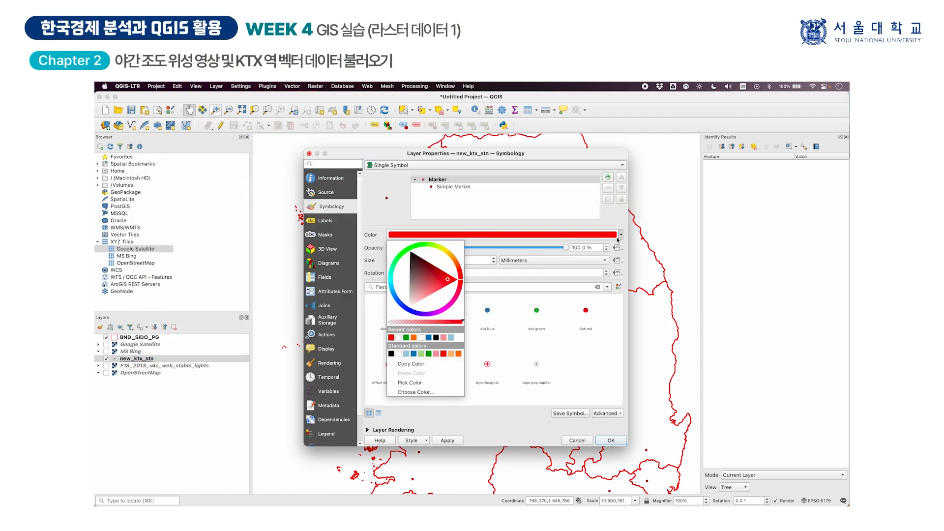
pyautogui.click(429, 338)
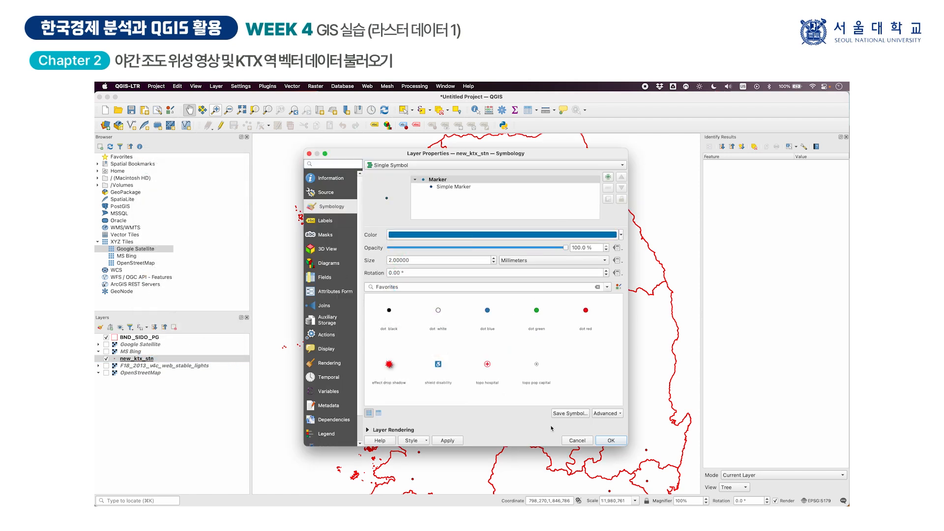
pyautogui.click(607, 441)
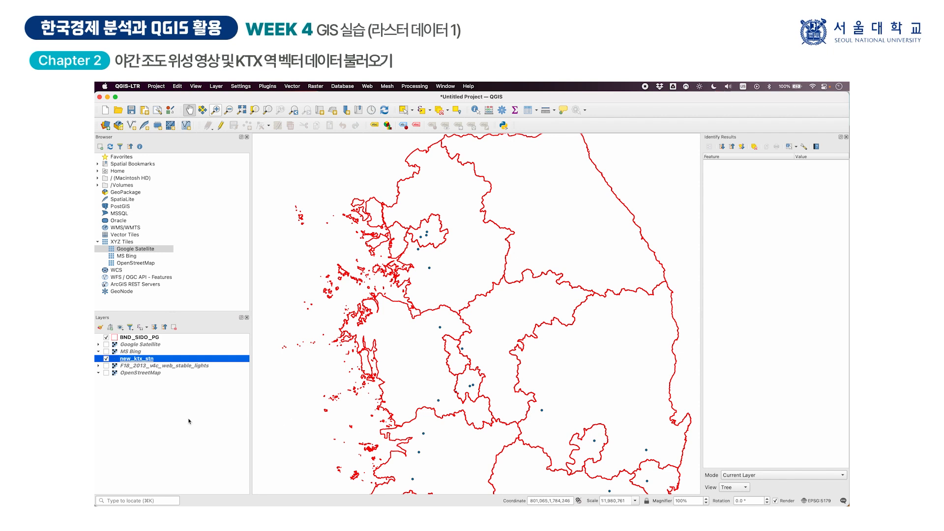